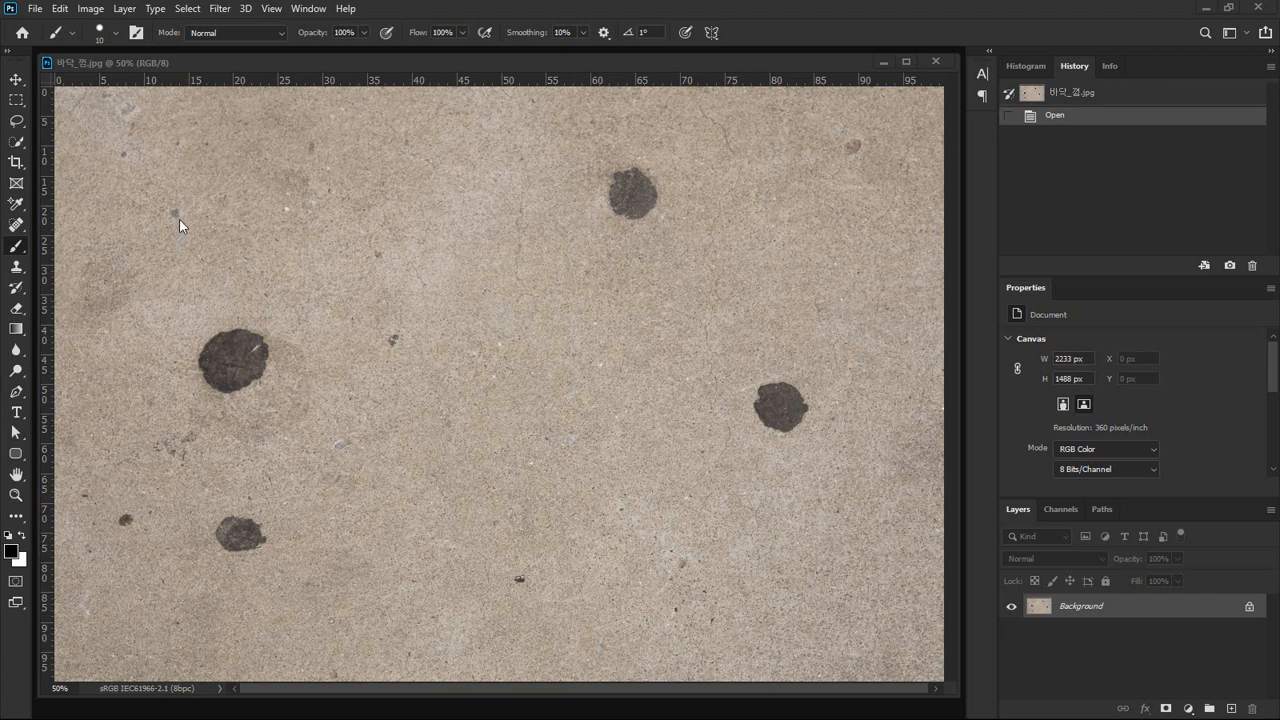
Choose the Spot Healing Brush and adjust its size to 90 px
click(18, 228)
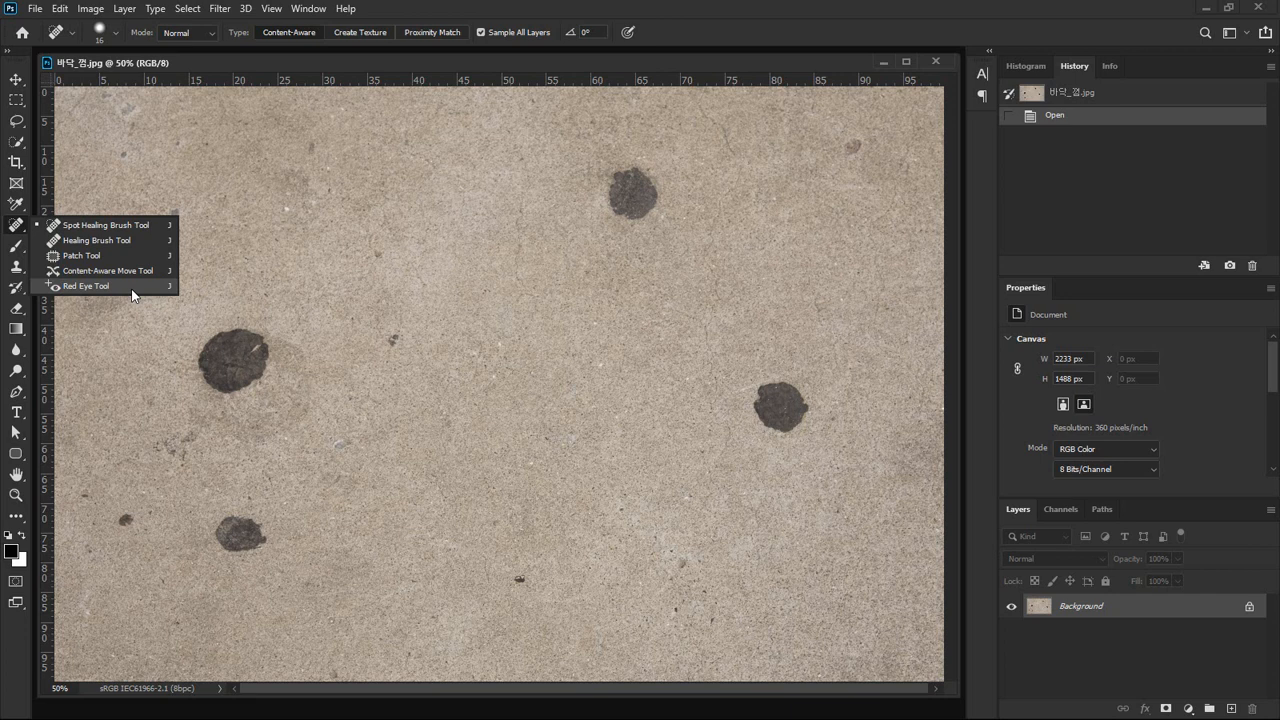
click(150, 225)
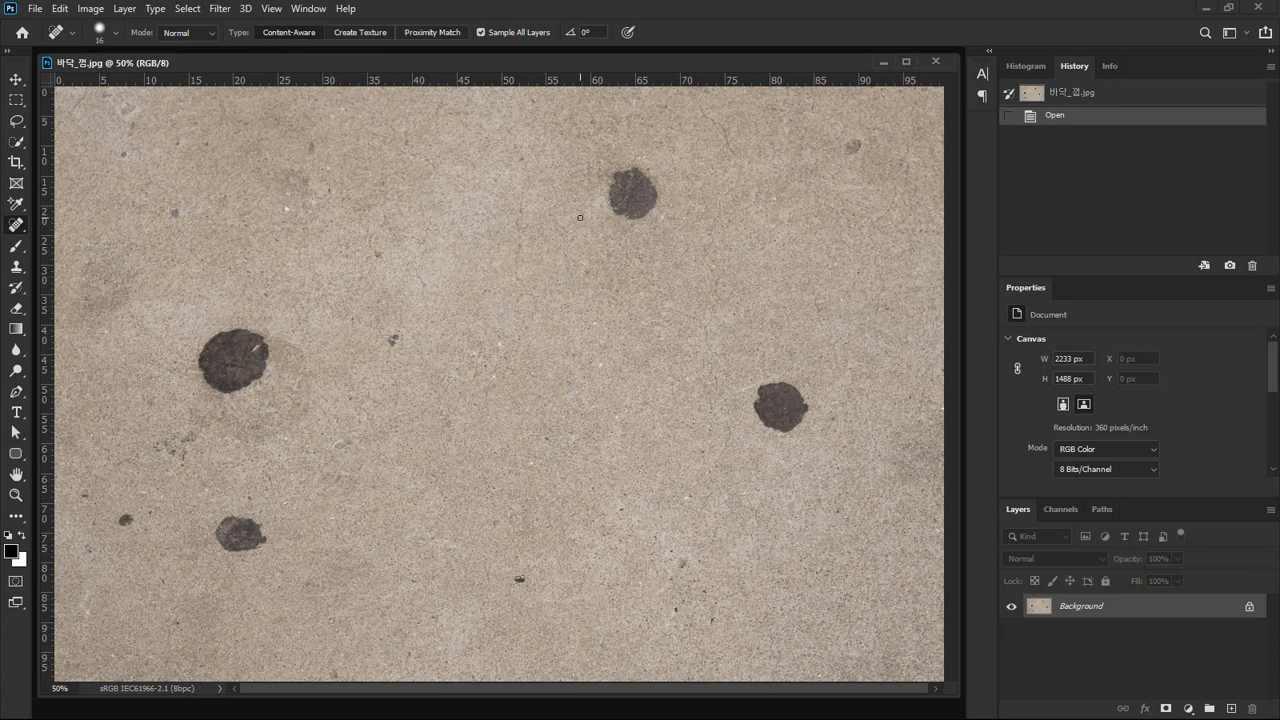
key(bracketright)
key(bracketright)
key(bracketright)
key(bracketright)
key(bracketright)
key(bracketright)
key(bracketright)
key(bracketright)
key(bracketright)
key(bracketright)
key(bracketright)
key(bracketright)
key(bracketright)
key(bracketright)
key(bracketright)
key(bracketleft)
key(bracketleft)
key(bracketleft)
key(bracketleft)
key(bracketleft)
key(bracketleft)
key(bracketleft)
key(bracketleft)
key(bracketright)
key(bracketright)
key(bracketright)
key(bracketright)
key(bracketright)
key(bracketright)
key(bracketright)
key(bracketleft)
key(bracketleft)
key(bracketleft)
key(bracketleft)
Enlarge and harden the healing brush to 226 px and heal the dark stain near the pavement's upper edge
alt+right_click(554, 201)
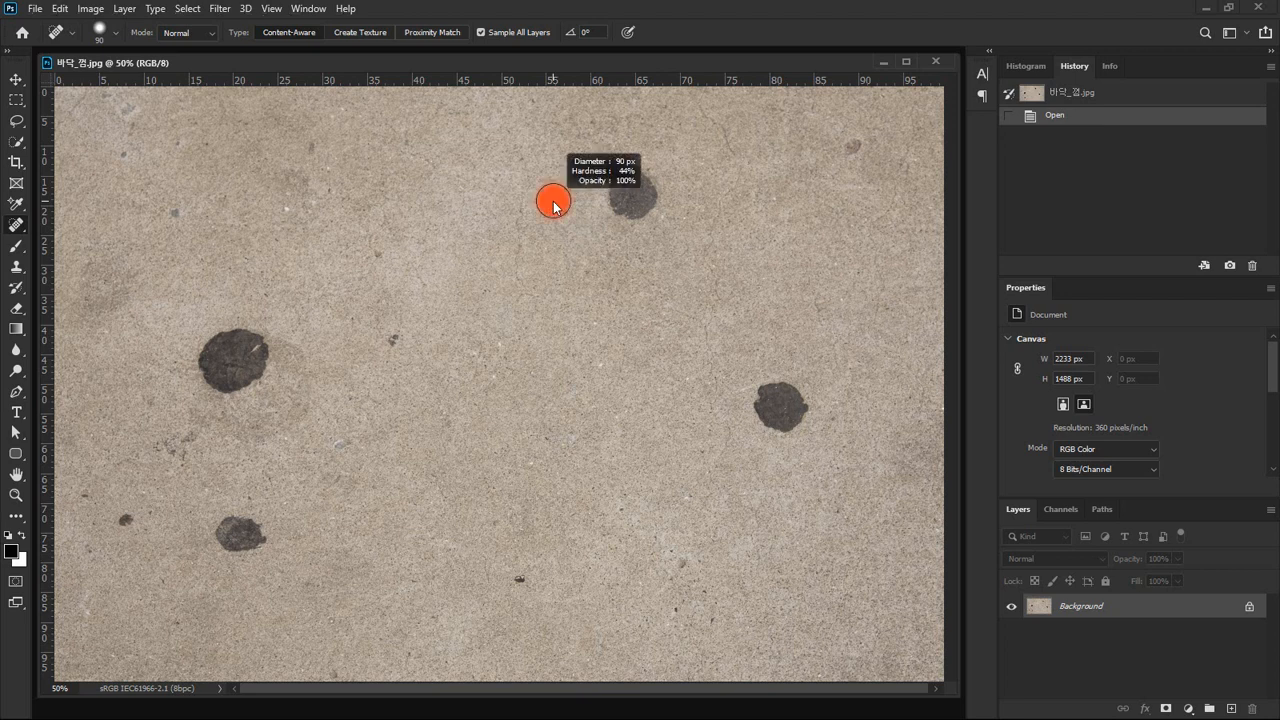
mouse_move(554, 207)
mouse_down()
mouse_move(586, 200)
mouse_move(551, 200)
mouse_move(572, 200)
mouse_move(574, 112)
mouse_move(571, 294)
mouse_move(550, 436)
mouse_move(548, 209)
mouse_up()
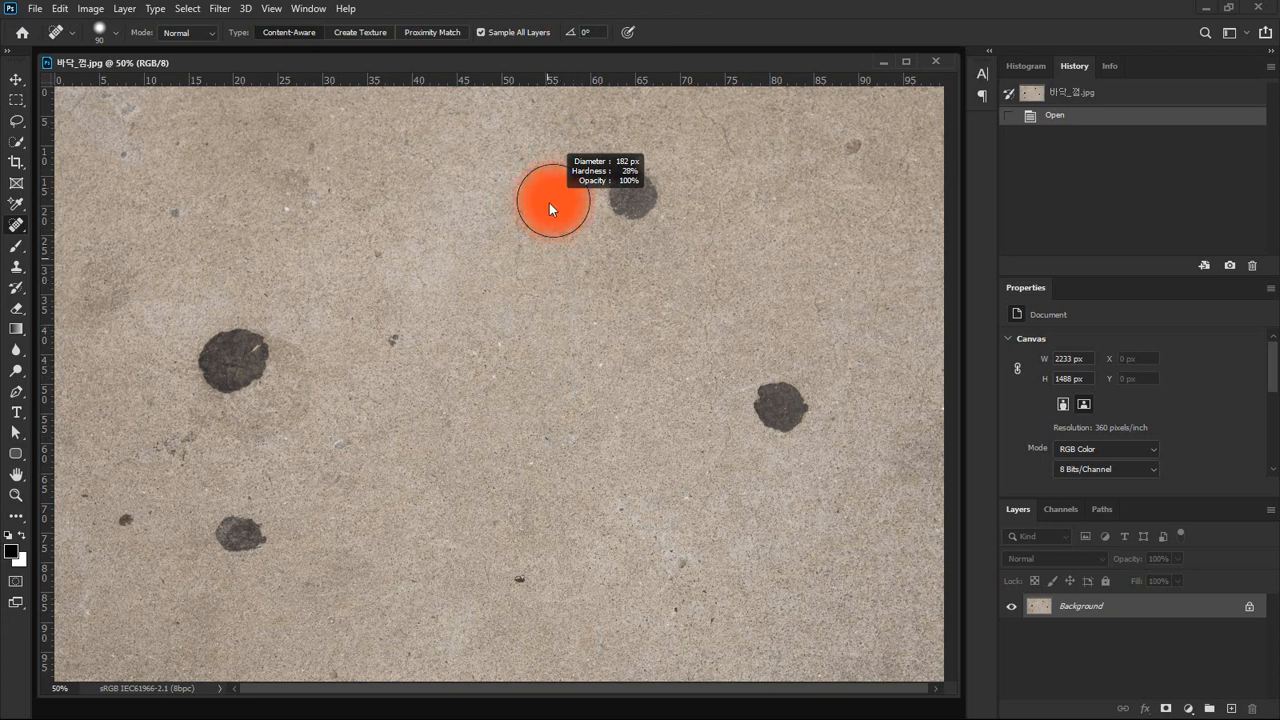
mouse_move(549, 158)
mouse_down()
mouse_move(549, 145)
mouse_move(550, 506)
mouse_move(570, 506)
mouse_up()
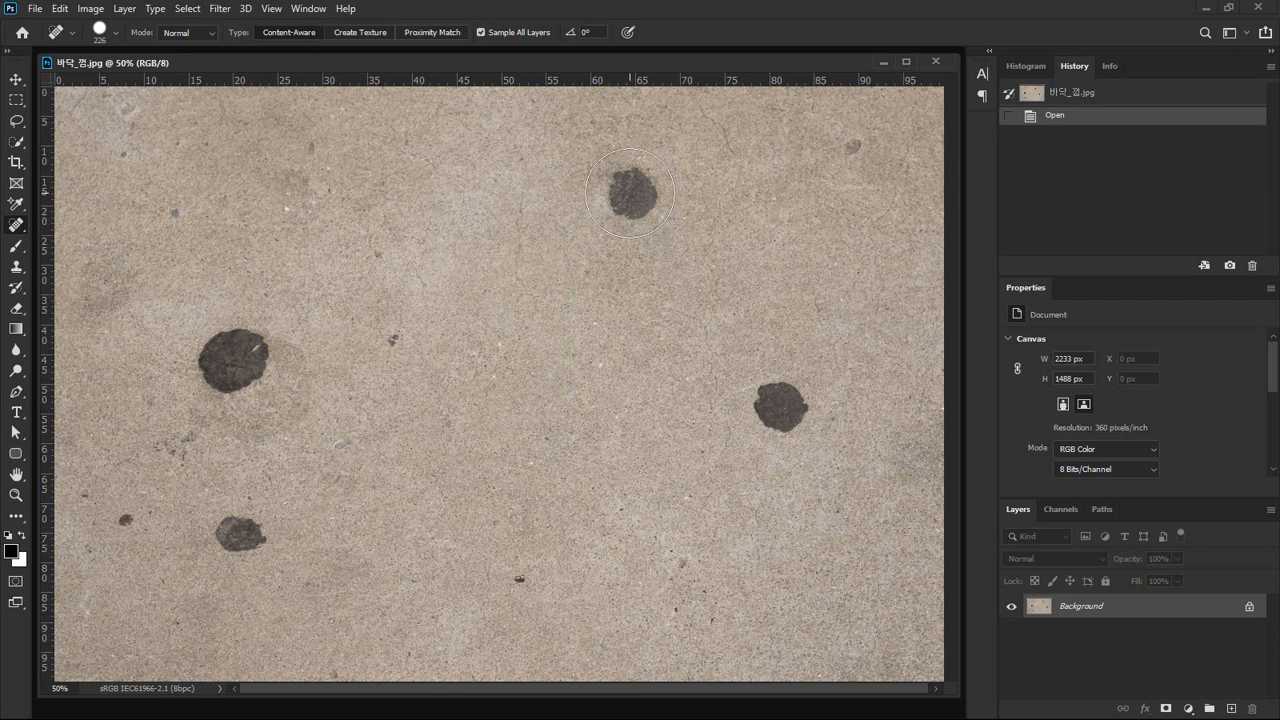
click(630, 193)
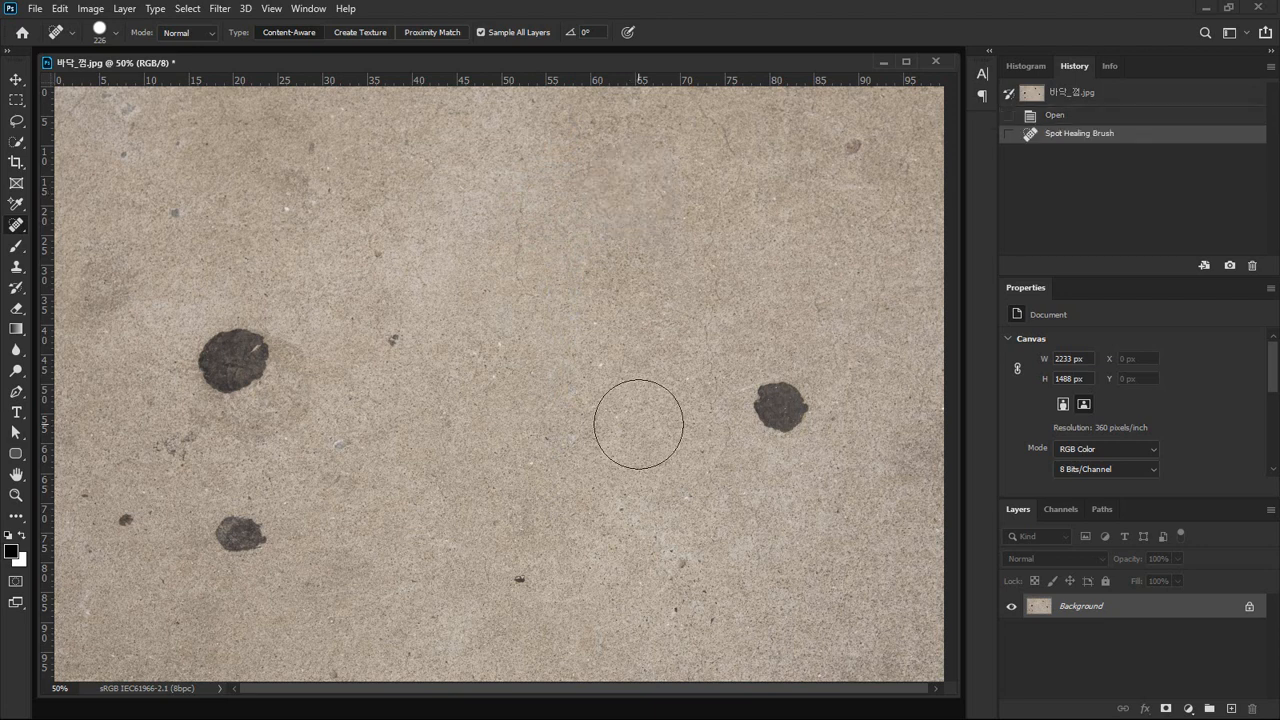
Heal the dark stain on the right side of the pavement and the largest stain on the left
key(bracketleft)
click(781, 407)
key(bracketleft)
key(bracketleft)
key(bracketleft)
key(bracketleft)
mouse_move(228, 341)
mouse_down()
mouse_move(198, 378)
mouse_move(250, 370)
mouse_move(205, 381)
mouse_move(217, 360)
mouse_move(236, 360)
mouse_up()
key(bracketleft)
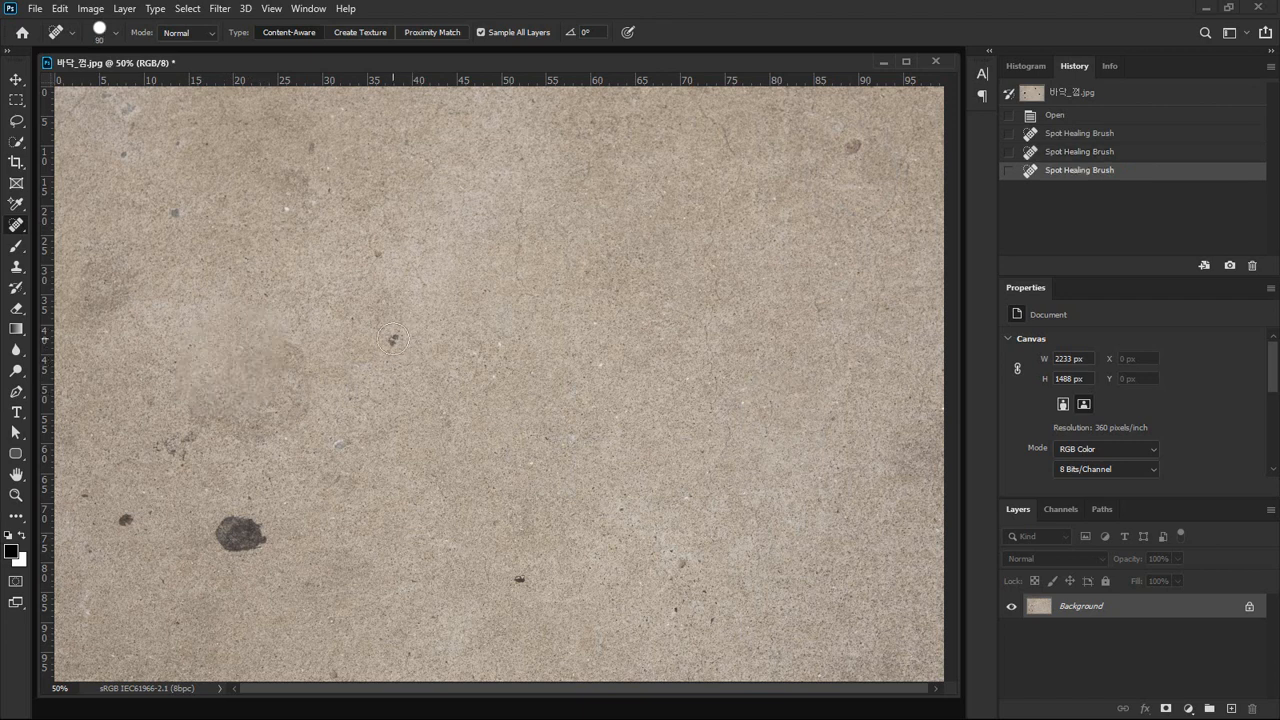
Heal the three small marks in the upper-left half of the pavement, reducing the brush to 70 px for the last one
click(395, 339)
click(378, 250)
key(bracketleft)
key(bracketleft)
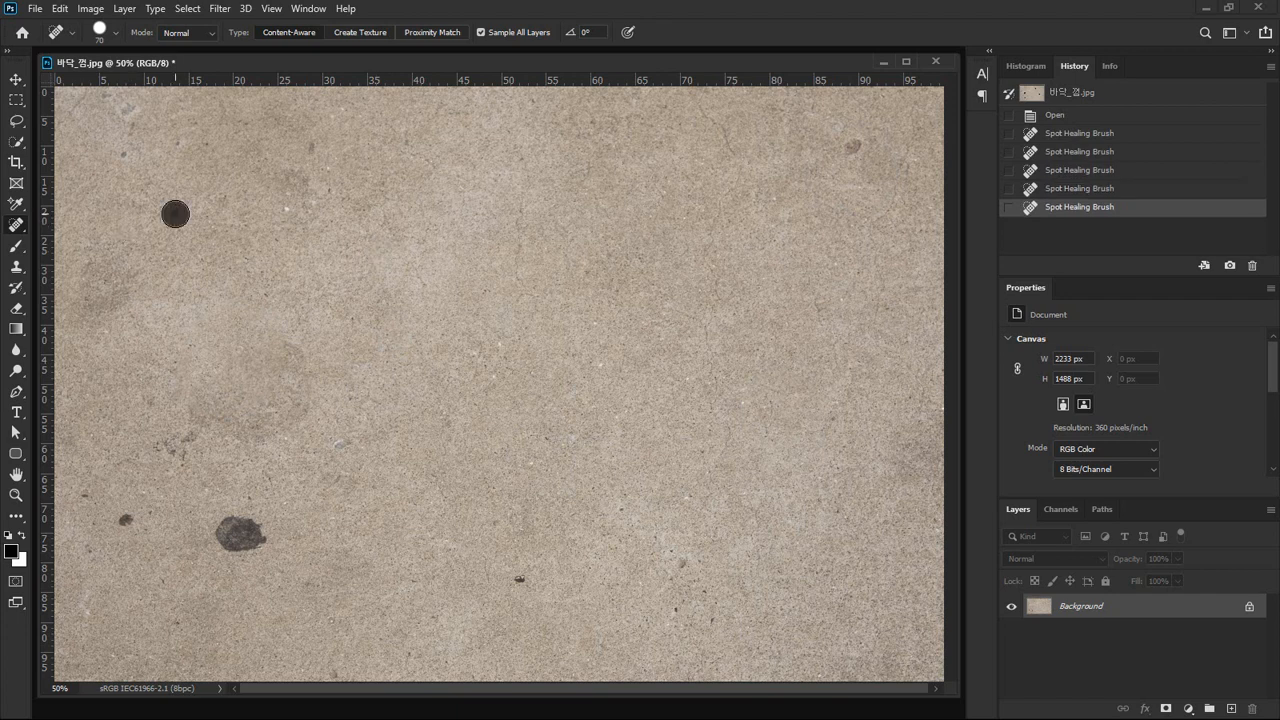
click(172, 212)
Set the healing brush to 125 px and heal the grey spot near the pavement's upper-right corner
key(bracketleft)
key(bracketright)
key(bracketright)
key(bracketright)
key(bracketright)
key(bracketright)
key(bracketright)
key(bracketright)
key(bracketleft)
key(bracketleft)
key(bracketleft)
key(bracketleft)
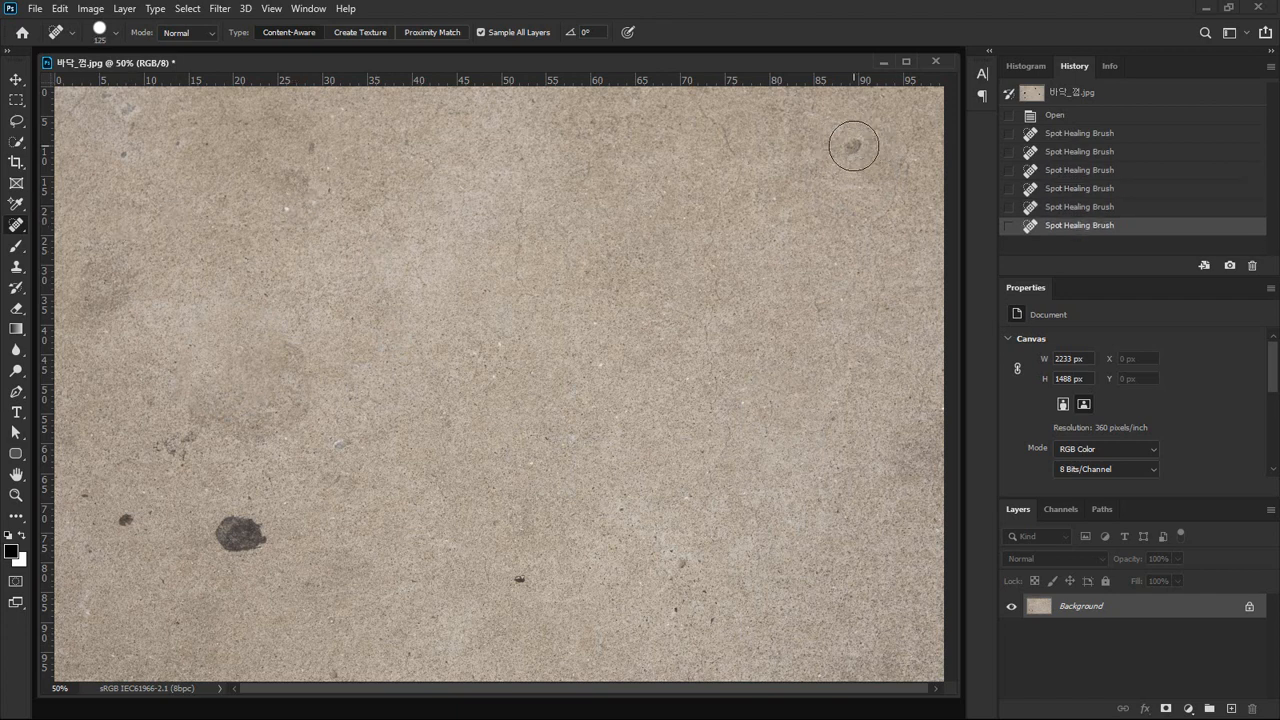
click(853, 147)
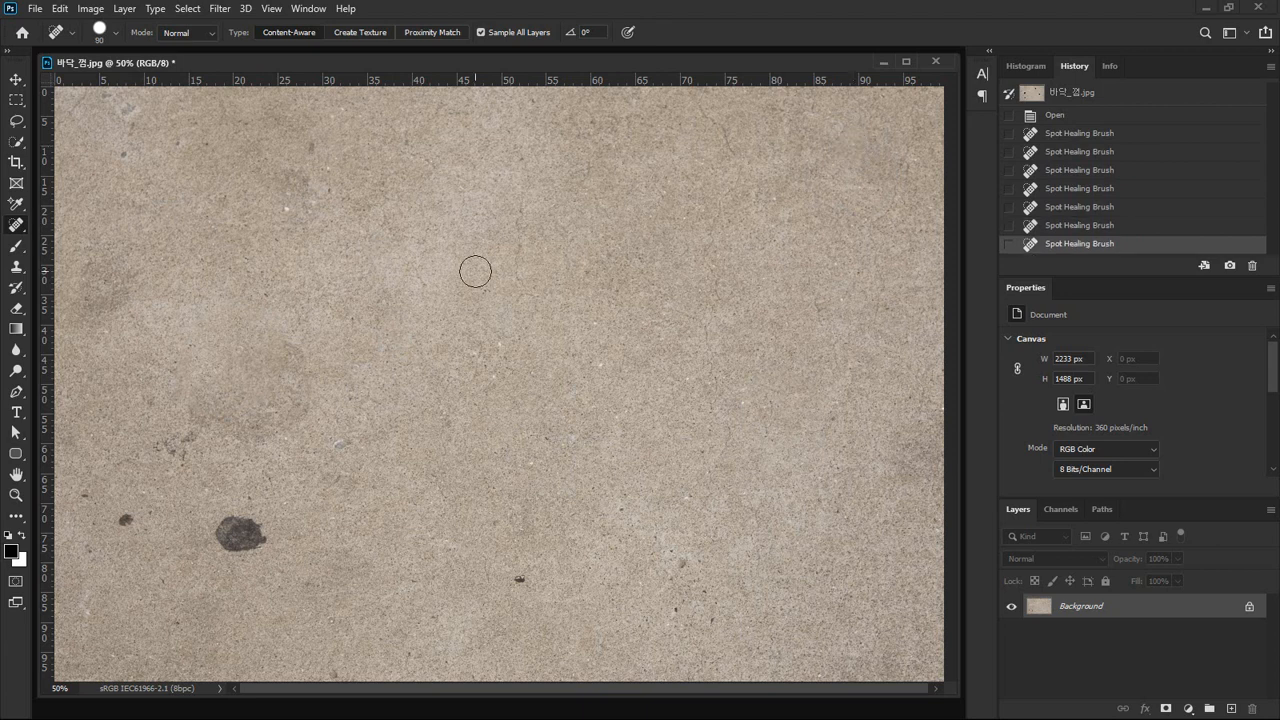
Reduce the healing brush to 60 px and heal the white specks in the upper-left area of the pavement
key(bracketleft)
key(bracketleft)
key(bracketleft)
click(284, 208)
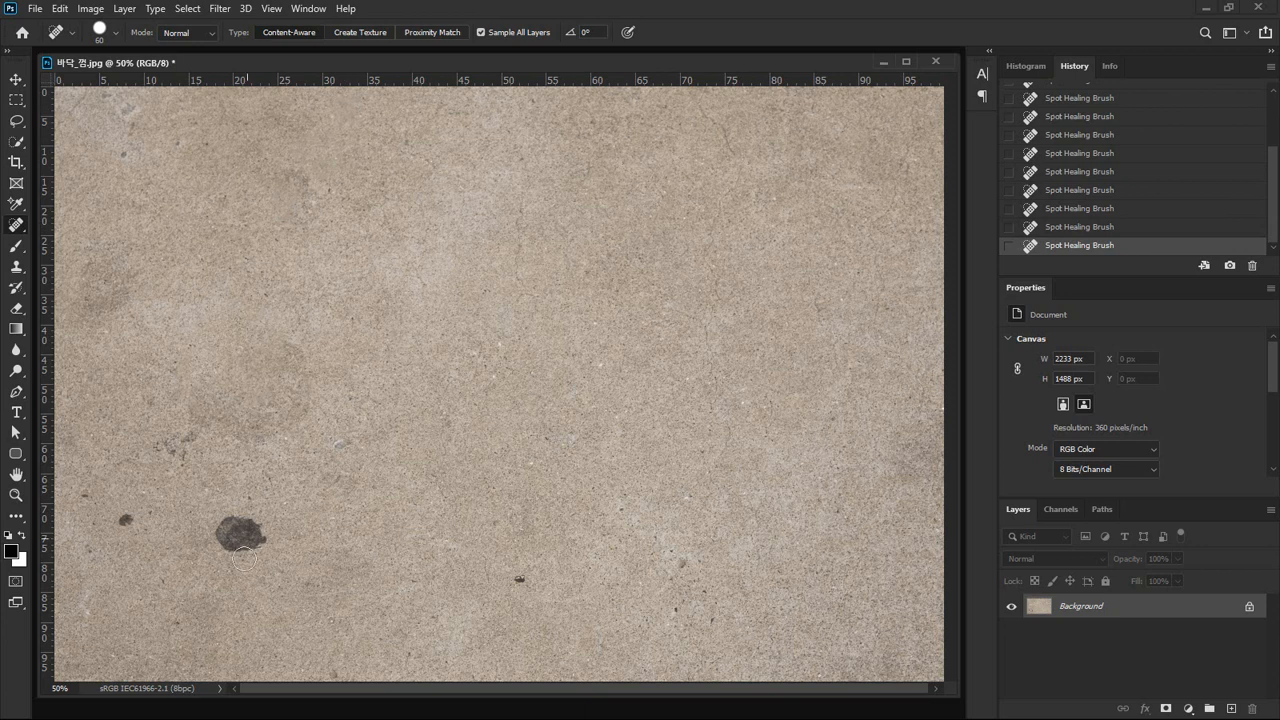
Enlarge the healing brush and remove the lower-left dark stain and the smaller one beside it
key(bracketright)
key(bracketright)
key(bracketright)
click(229, 525)
drag(229, 525, 255, 525)
click(125, 520)
Heal the small dark spots in the lower centre and right of the pavement with a 60 px brush
key(bracketleft)
key(bracketleft)
key(bracketleft)
click(520, 579)
click(682, 565)
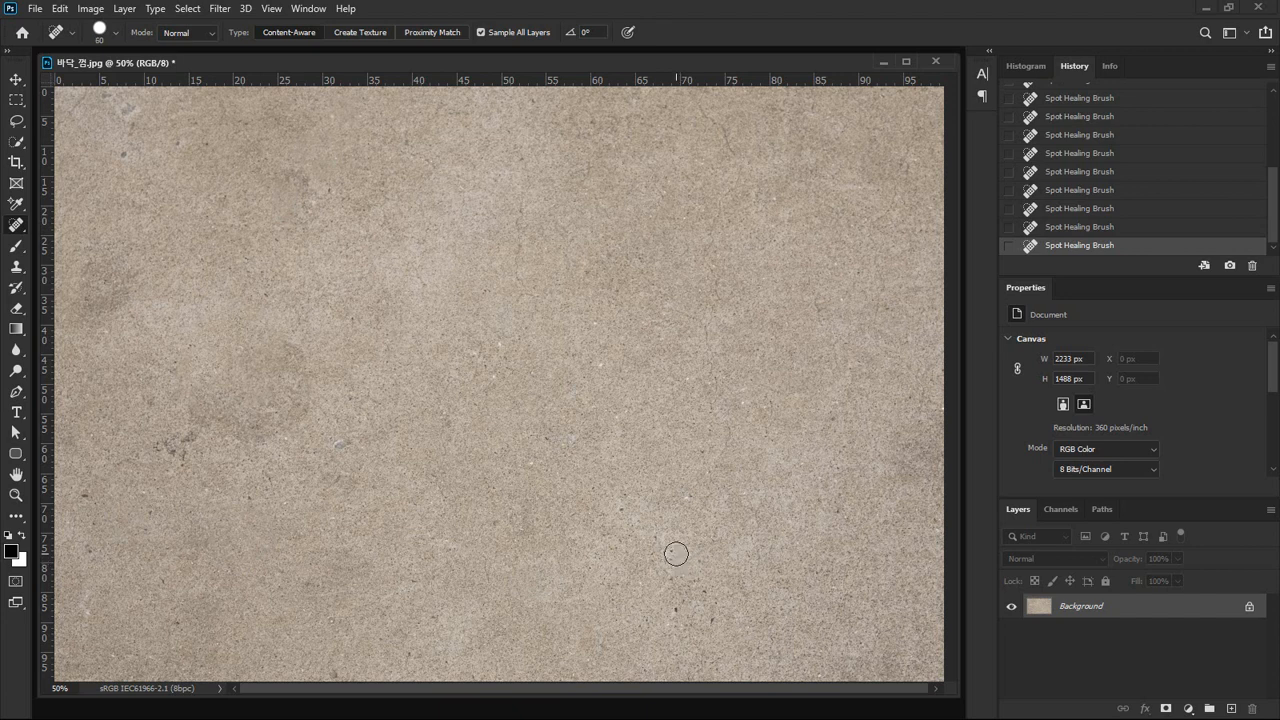
click(694, 493)
Heal the cracked marks on the left and the light specks around the centre, enlarging the brush to 125 px
mouse_move(181, 455)
mouse_down()
mouse_move(194, 429)
mouse_move(181, 458)
mouse_up()
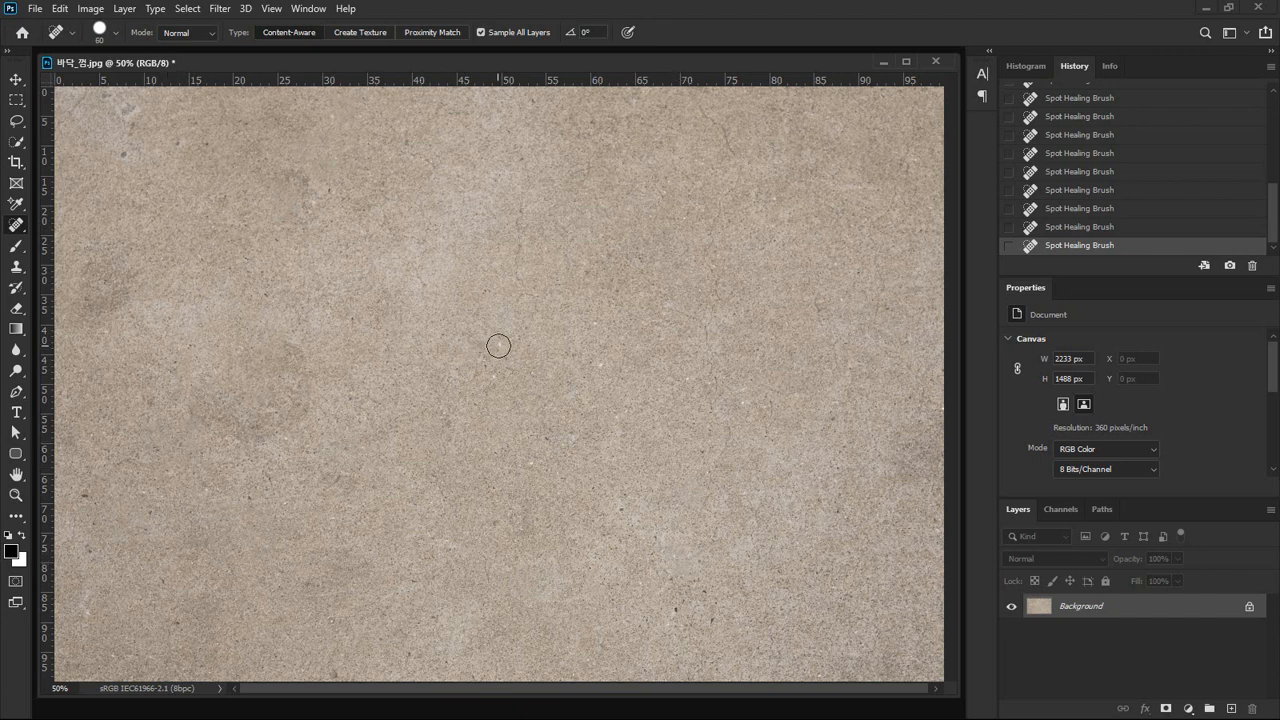
click(568, 445)
key(bracketleft)
key(bracketright)
key(bracketright)
key(bracketright)
key(bracketright)
key(bracketright)
key(bracketright)
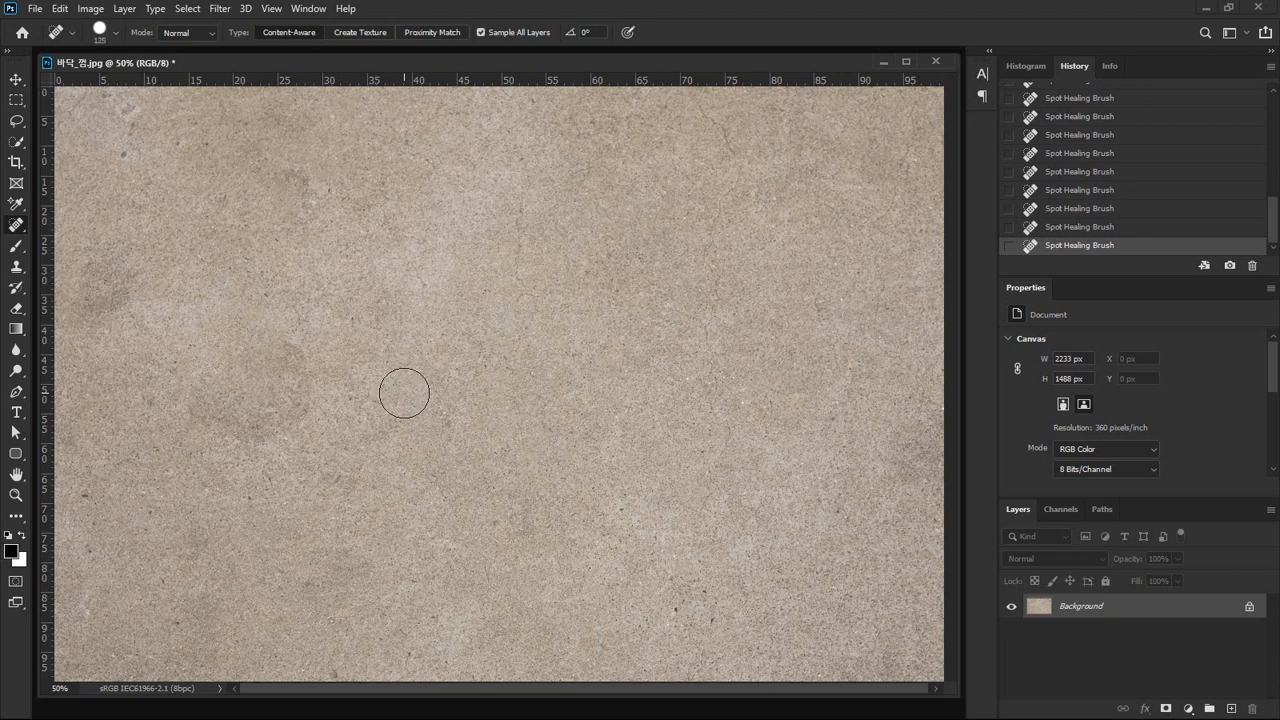
mouse_move(486, 334)
mouse_down()
mouse_move(482, 279)
mouse_move(469, 441)
mouse_move(483, 116)
mouse_move(462, 290)
mouse_move(476, 443)
mouse_up()
Switch to Adobe Bridge and open ex_ContrastUp.JPG in Photoshop
key(alt+Tab)
key(Tab)
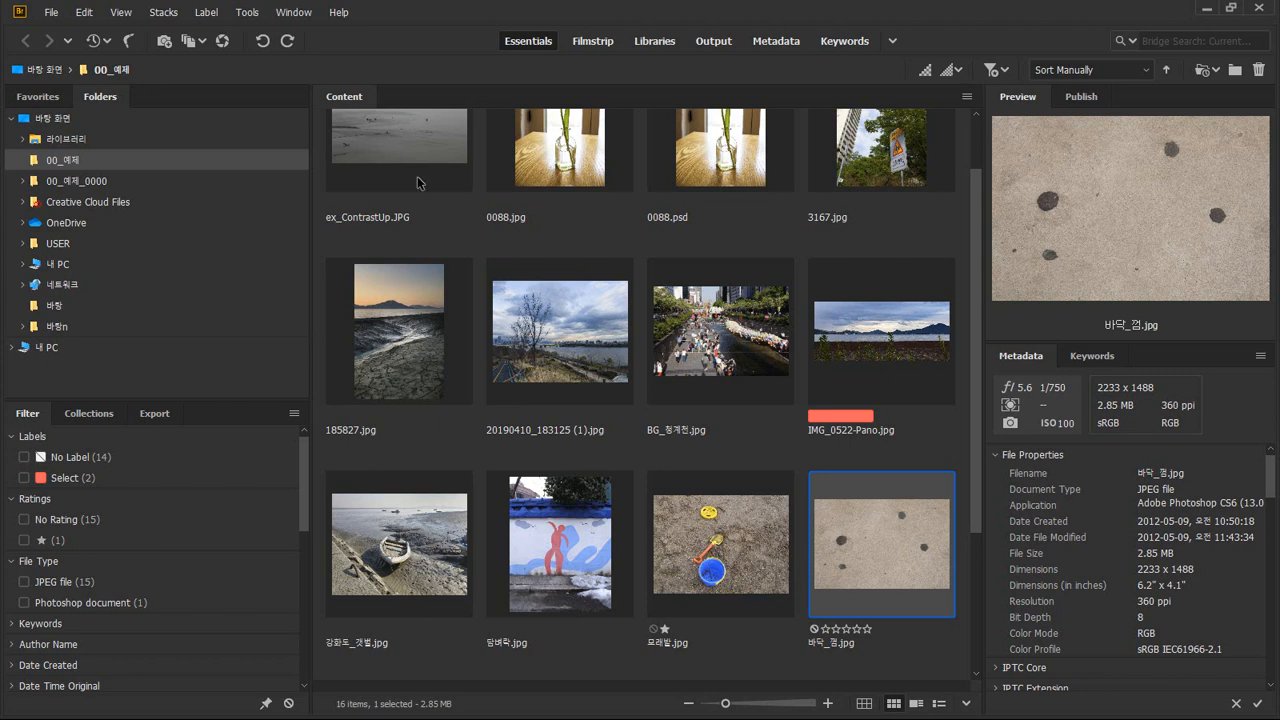
click(444, 153)
key(alt+Tab)
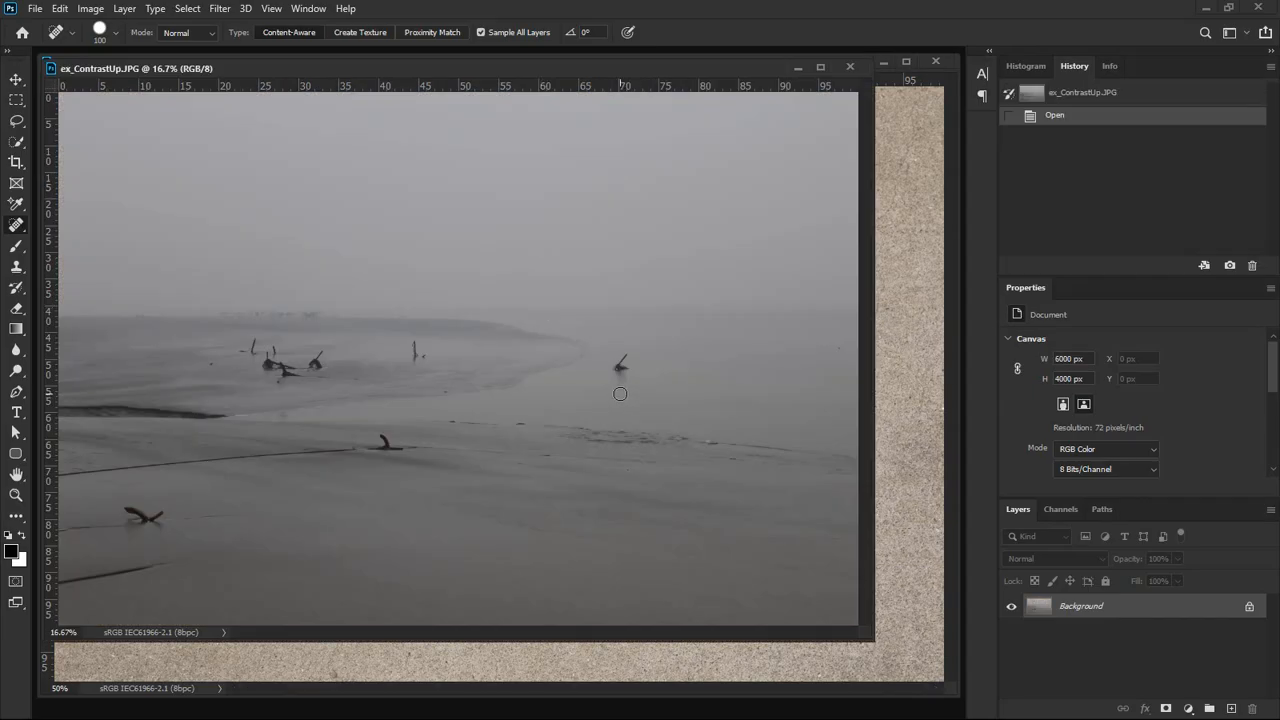
Examine the driftwood and other distracting objects across the grey seascape at 50% zoom
key(ctrl+plus)
key(ctrl+plus)
key(ctrl+plus)
drag(389, 551, 458, 356)
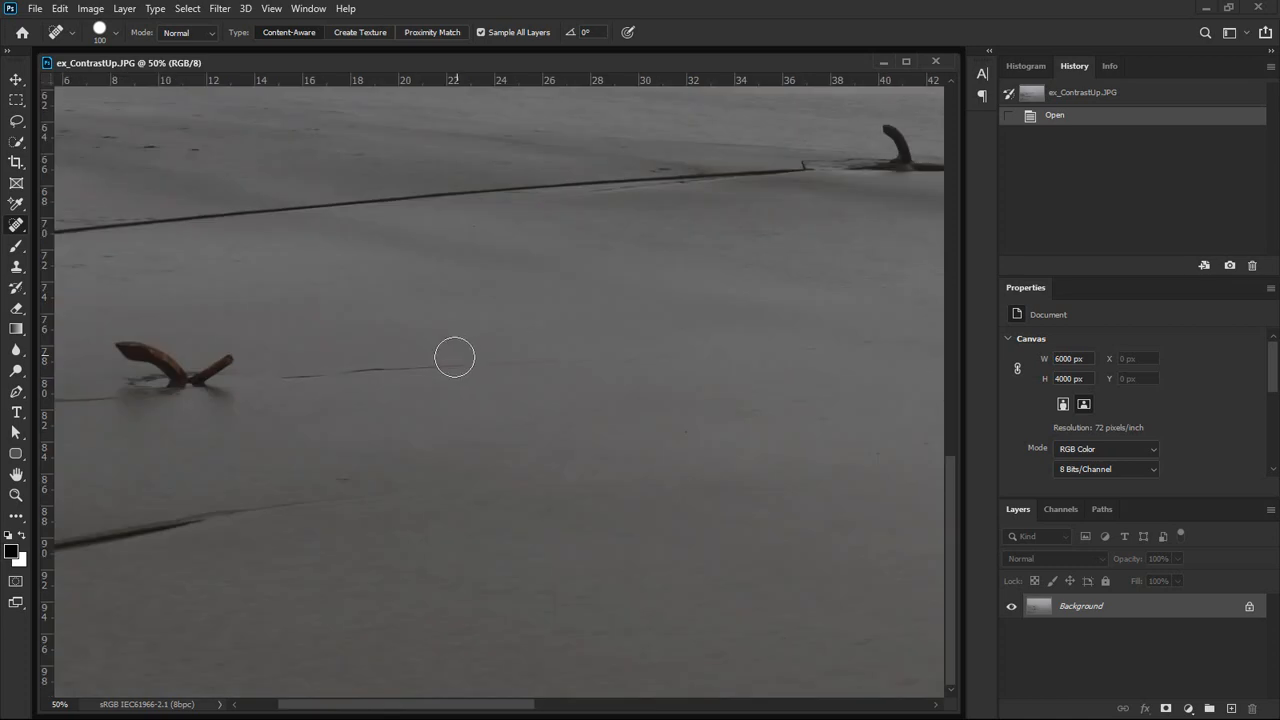
drag(166, 384, 300, 477)
drag(566, 98, 382, 464)
drag(755, 469, 366, 446)
drag(660, 386, 114, 392)
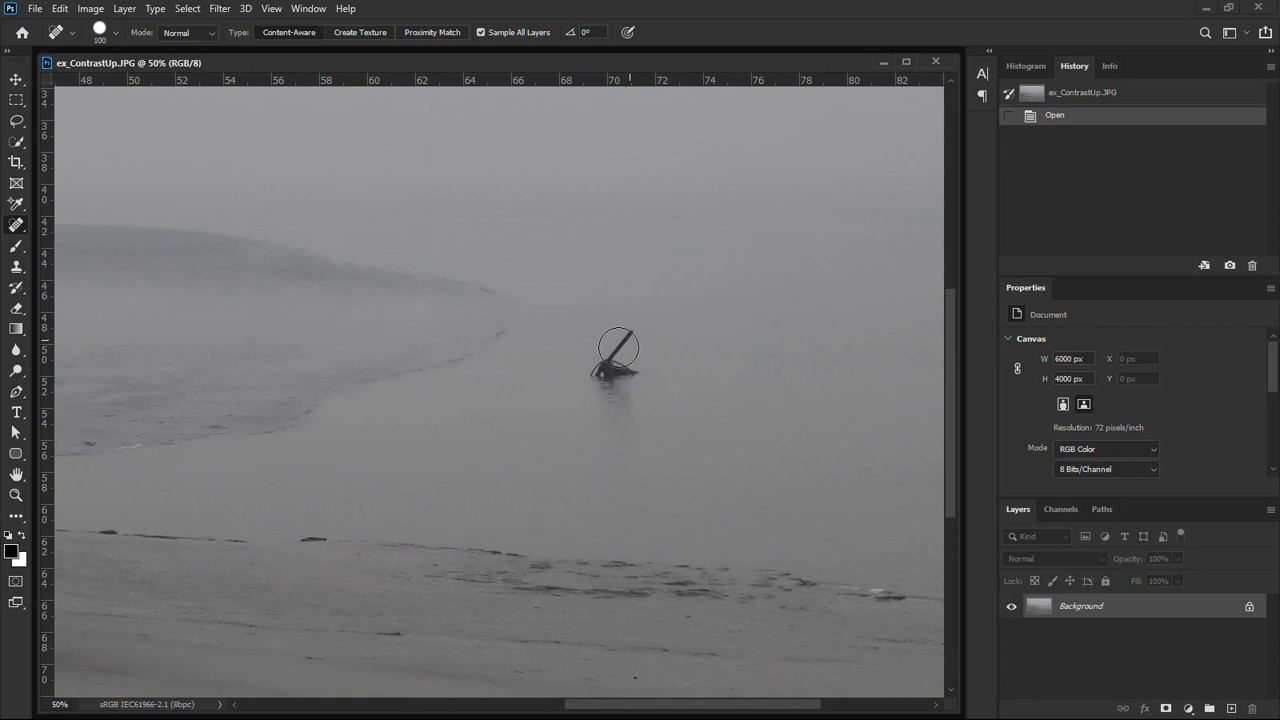
drag(448, 537, 608, 327)
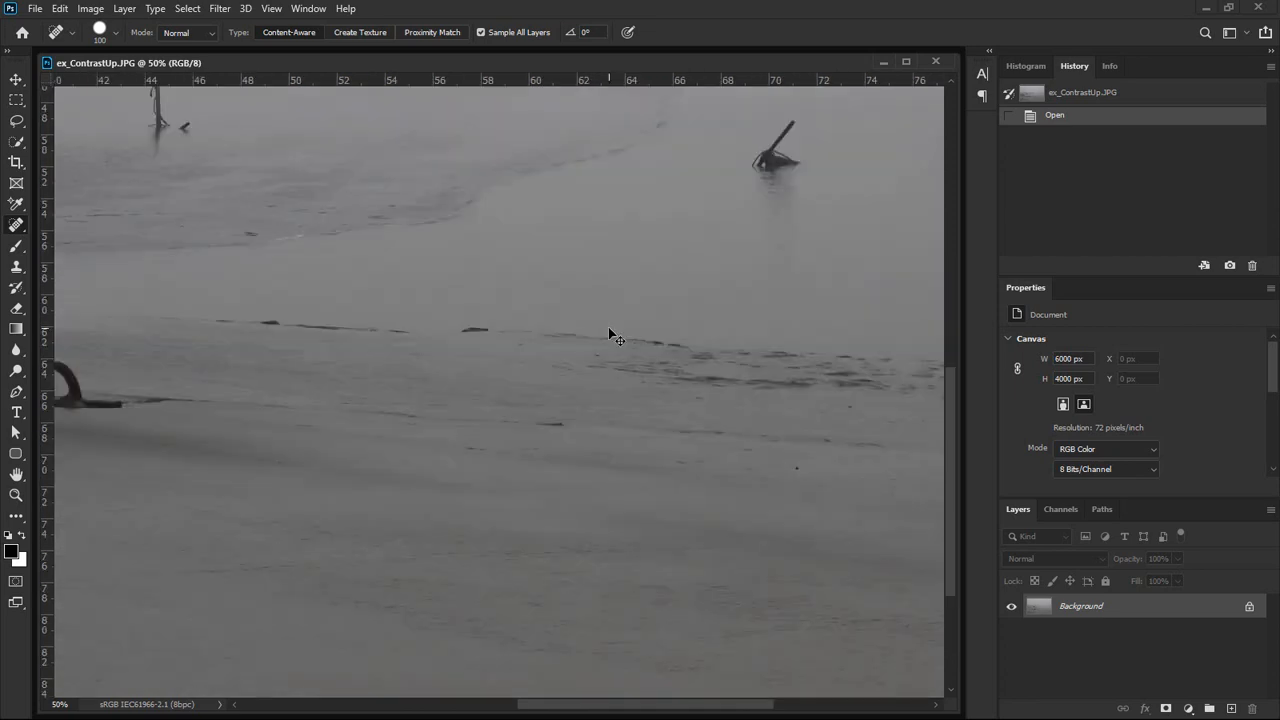
key(ctrl+0)
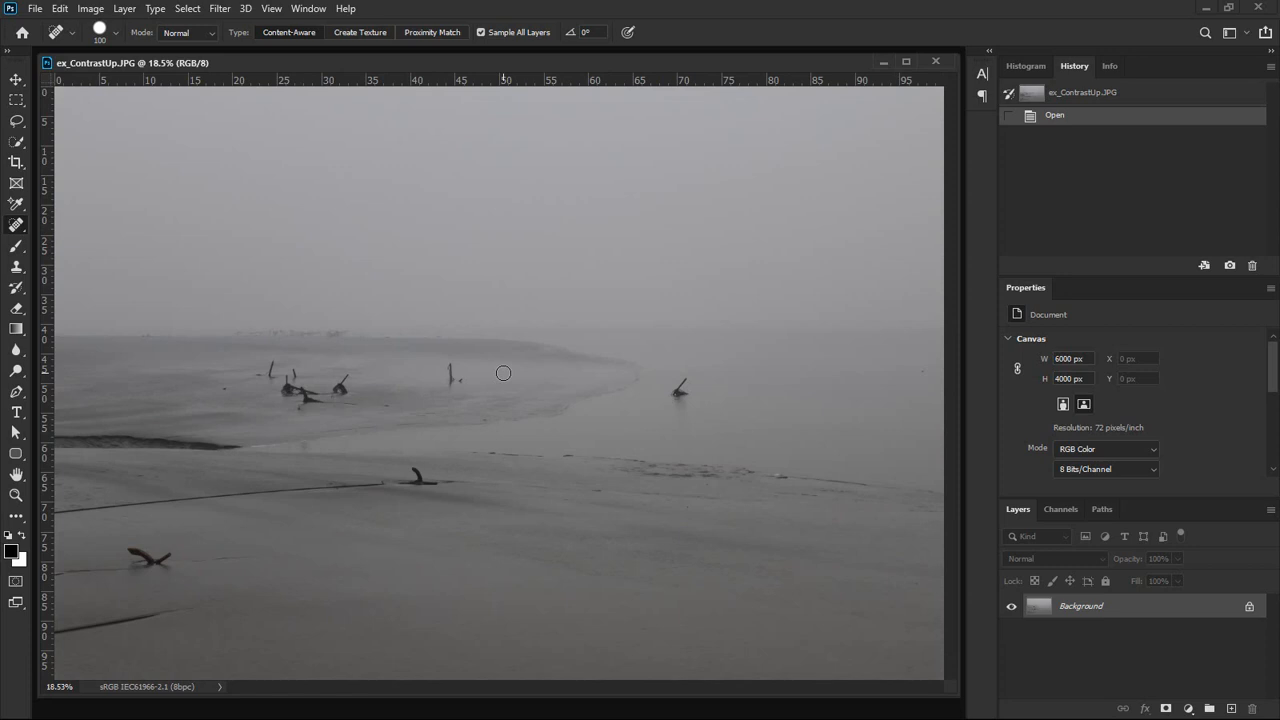
Try to remove the isolated driftwood in the water with one 90 px healing stroke, including its reflection
key(ctrl+plus)
key(ctrl+plus)
key(ctrl+plus)
key(ctrl+plus)
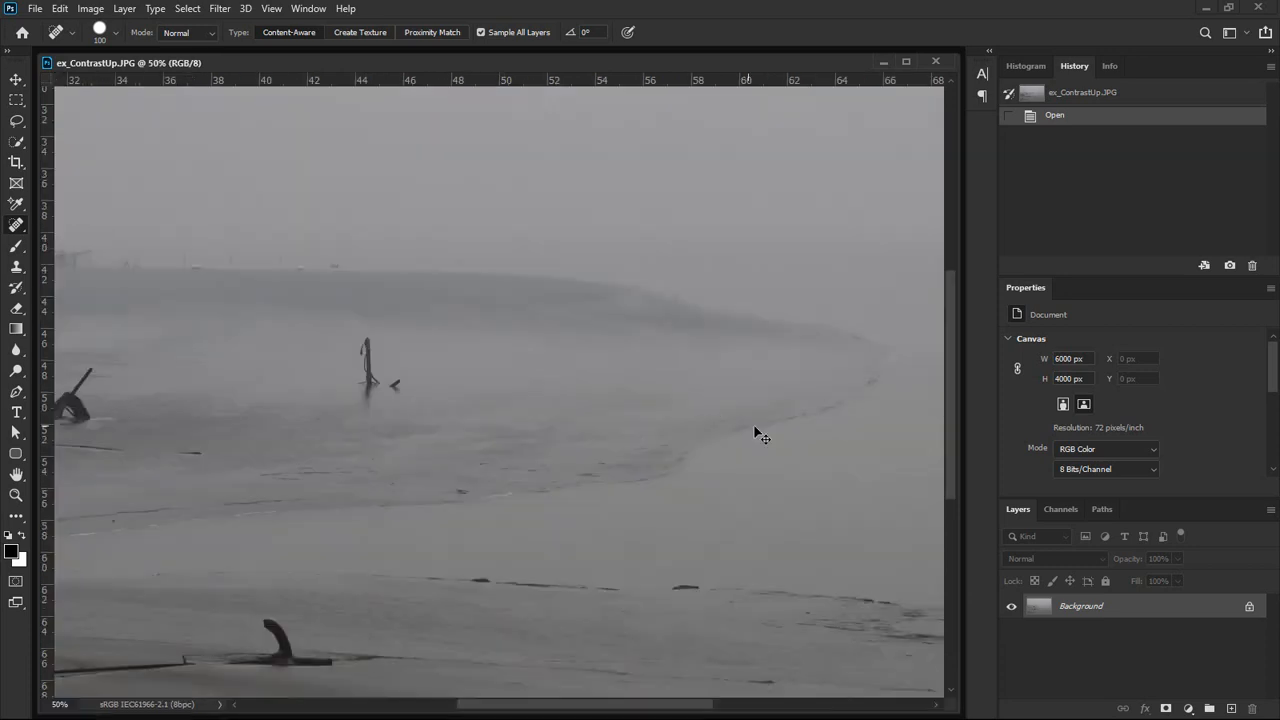
drag(760, 432, 155, 335)
drag(595, 360, 390, 390)
key(ctrl+plus)
drag(302, 323, 596, 371)
key(bracketleft)
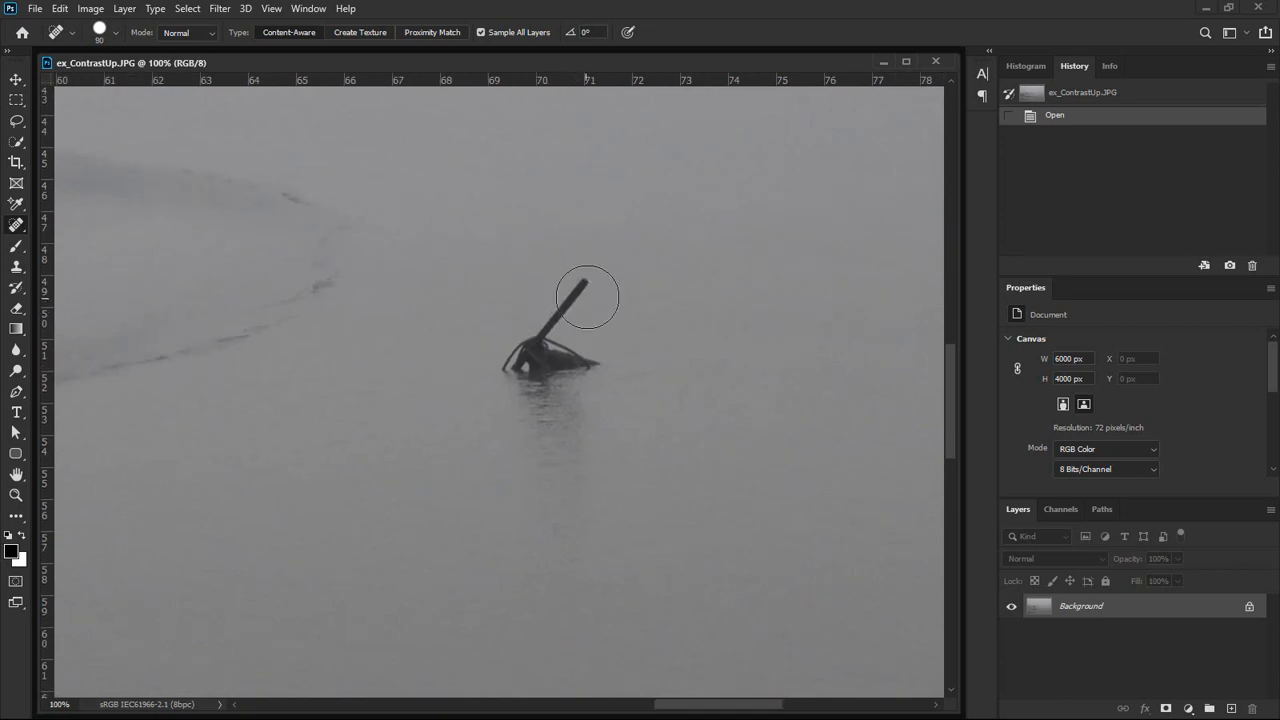
mouse_move(588, 287)
mouse_down()
mouse_move(505, 374)
mouse_move(602, 370)
mouse_move(558, 357)
mouse_move(530, 402)
mouse_move(564, 439)
mouse_move(564, 370)
mouse_move(582, 349)
mouse_move(494, 370)
mouse_move(559, 491)
mouse_move(567, 438)
mouse_move(609, 385)
mouse_move(587, 349)
mouse_move(598, 275)
mouse_move(534, 313)
mouse_move(532, 400)
mouse_up()
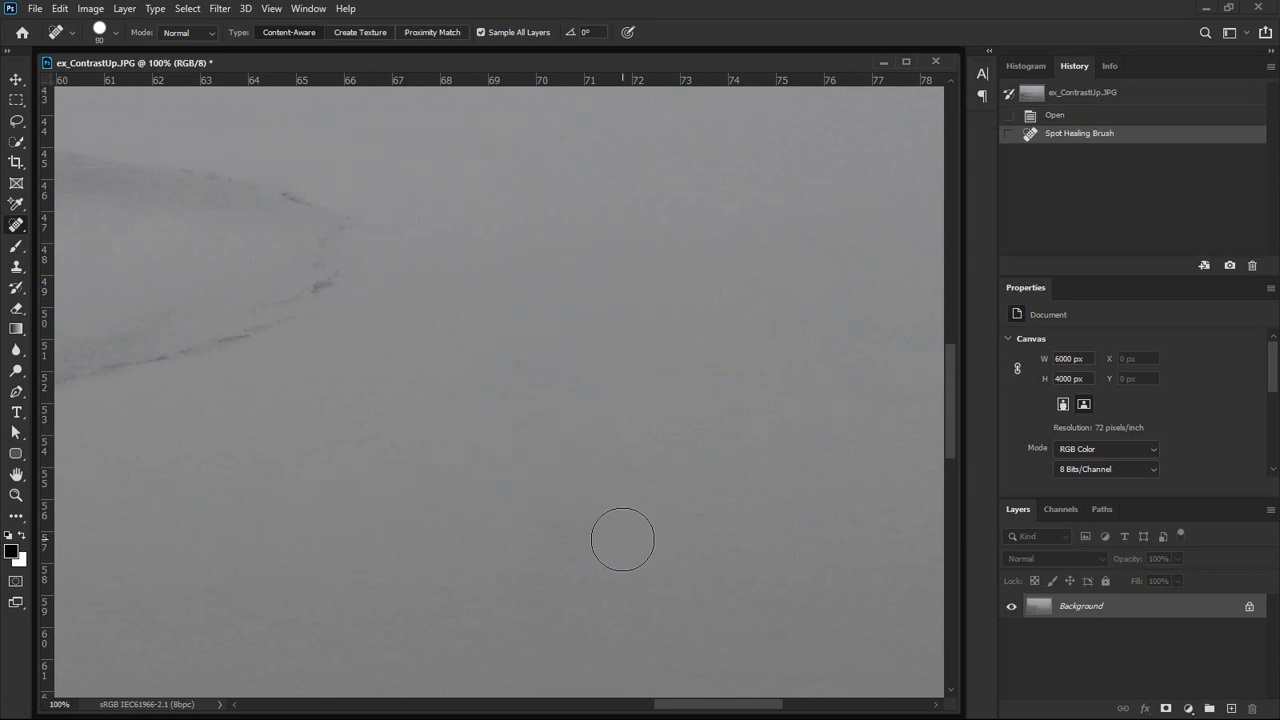
key(ctrl+z)
Try to remove the isolated driftwood piece by piece with short healing strokes, reducing the brush to 35 px
key(bracketleft)
key(bracketleft)
key(bracketleft)
key(bracketleft)
mouse_move(584, 286)
mouse_down()
mouse_move(566, 345)
mouse_move(497, 380)
mouse_up()
key(bracketleft)
drag(550, 322, 512, 392)
mouse_move(588, 360)
mouse_down()
mouse_move(535, 400)
mouse_move(619, 381)
mouse_move(524, 381)
mouse_move(499, 364)
mouse_move(582, 380)
mouse_up()
drag(571, 366, 508, 368)
mouse_move(526, 391)
mouse_down()
mouse_move(588, 391)
mouse_move(543, 445)
mouse_move(550, 465)
mouse_up()
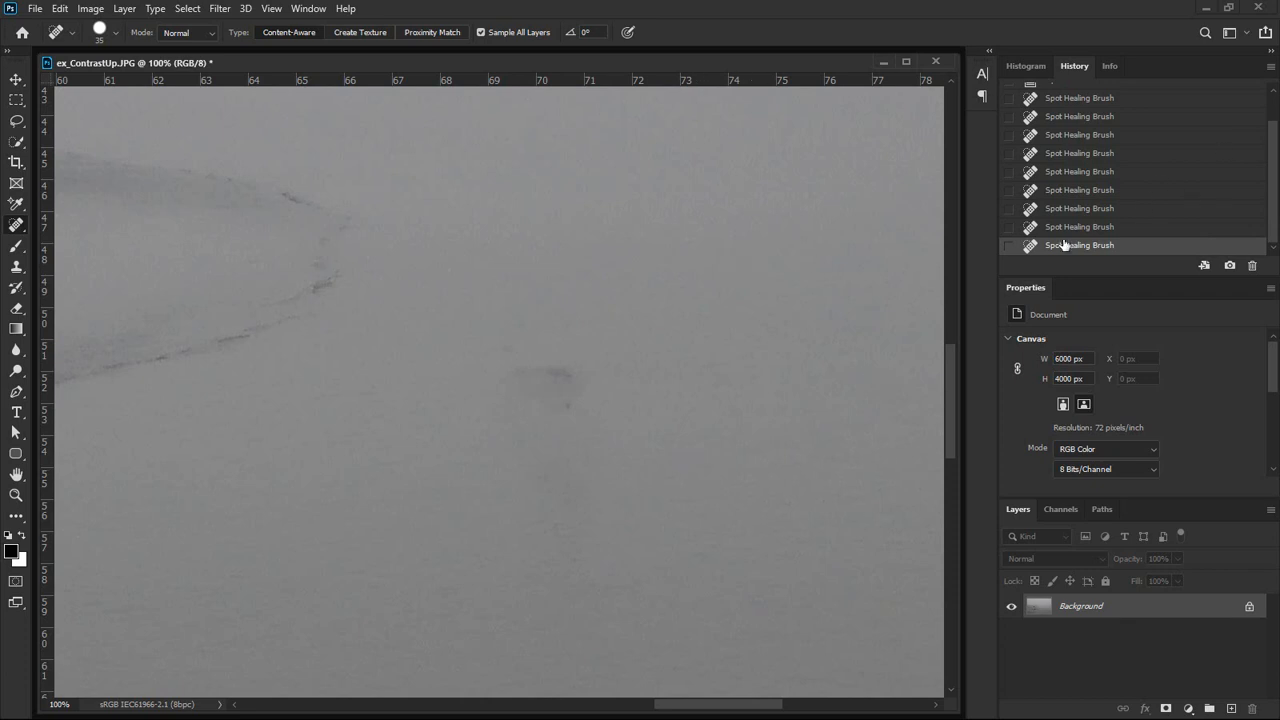
Undo all the short healing strokes on the isolated driftwood
key(ctrl+z)
key(ctrl+z)
key(ctrl+z)
key(ctrl+z)
key(ctrl+z)
key(ctrl+z)
key(ctrl+z)
key(ctrl+z)
key(ctrl+z)
Set the healing brush to 45 px and remove the isolated driftwood and its reflection in one continuous stroke
key(bracketright)
key(bracketright)
mouse_move(585, 285)
mouse_down()
mouse_move(503, 374)
mouse_move(549, 348)
mouse_move(531, 367)
mouse_move(576, 353)
mouse_move(541, 379)
mouse_move(580, 370)
mouse_move(524, 394)
mouse_move(540, 484)
mouse_move(566, 484)
mouse_move(574, 389)
mouse_move(530, 387)
mouse_move(546, 464)
mouse_move(548, 395)
mouse_move(556, 488)
mouse_move(577, 384)
mouse_move(595, 370)
mouse_move(566, 341)
mouse_move(583, 282)
mouse_move(512, 380)
mouse_up()
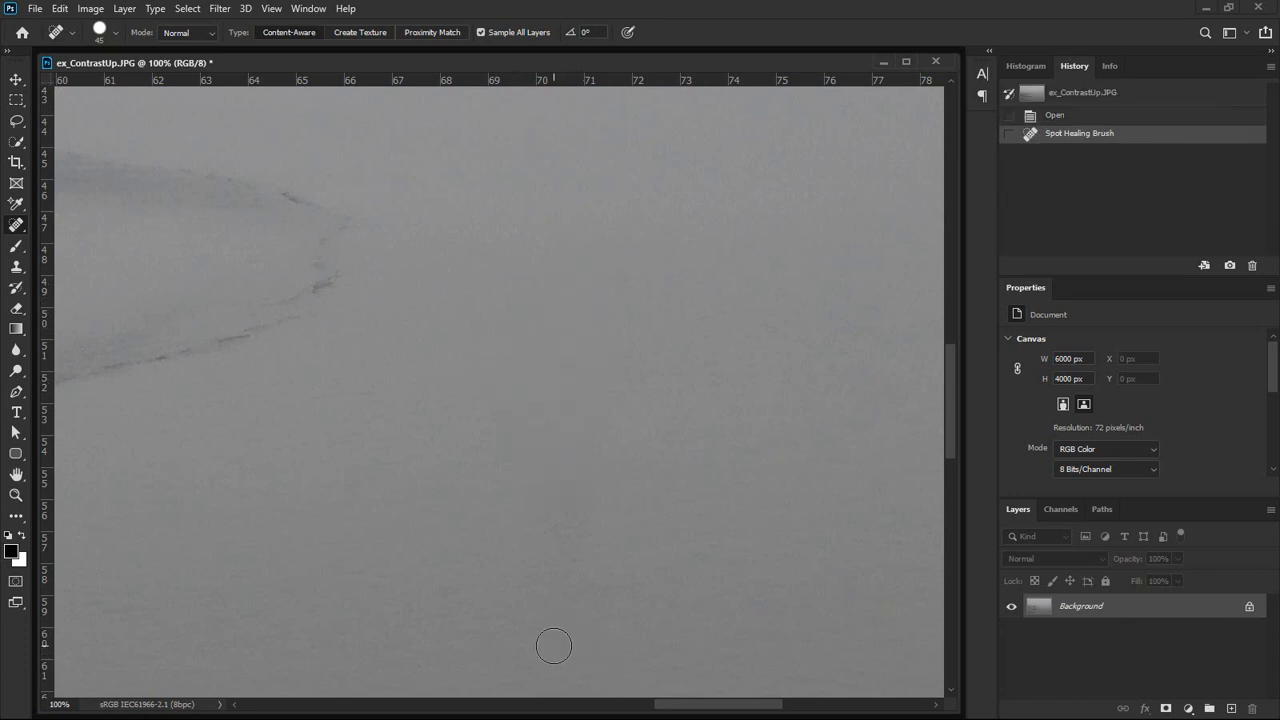
Heal the small dark speck on the sandbar to the left of the driftwood cluster
key(ctrl+minus)
key(ctrl+minus)
drag(366, 417, 956, 220)
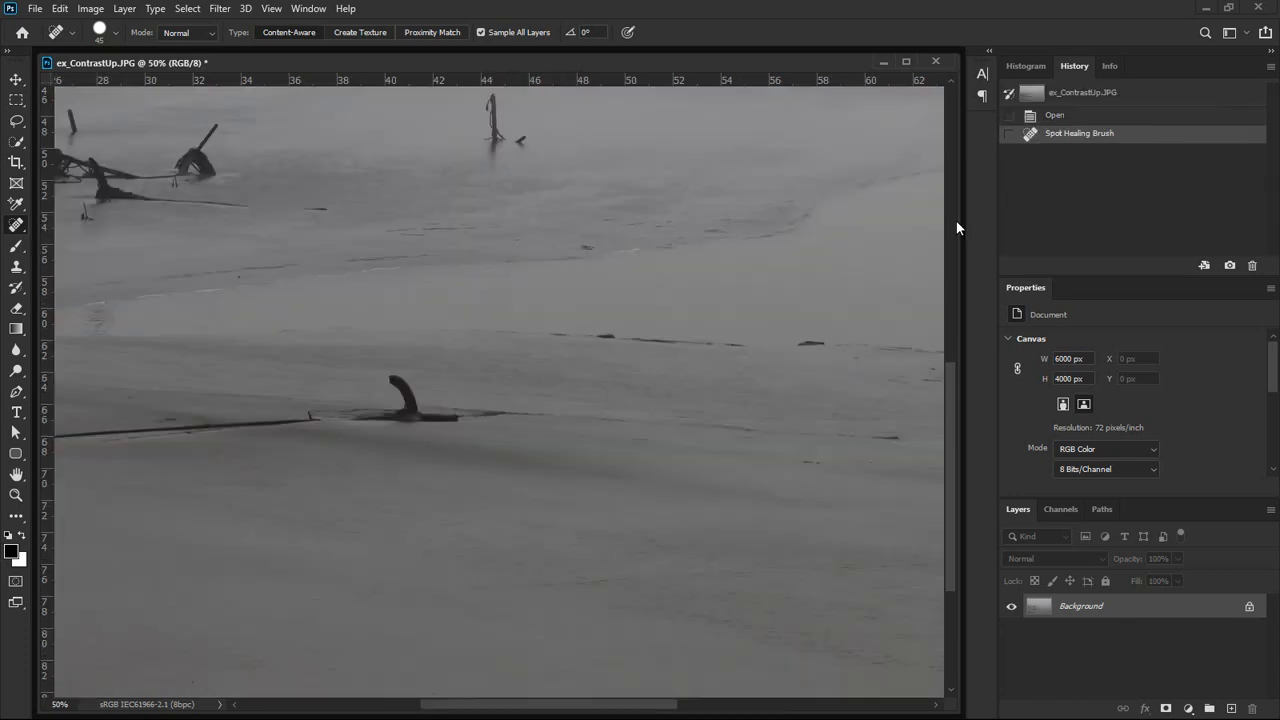
drag(518, 284, 768, 394)
mouse_move(212, 340)
mouse_down()
mouse_move(483, 297)
mouse_move(593, 328)
mouse_up()
drag(511, 261, 529, 266)
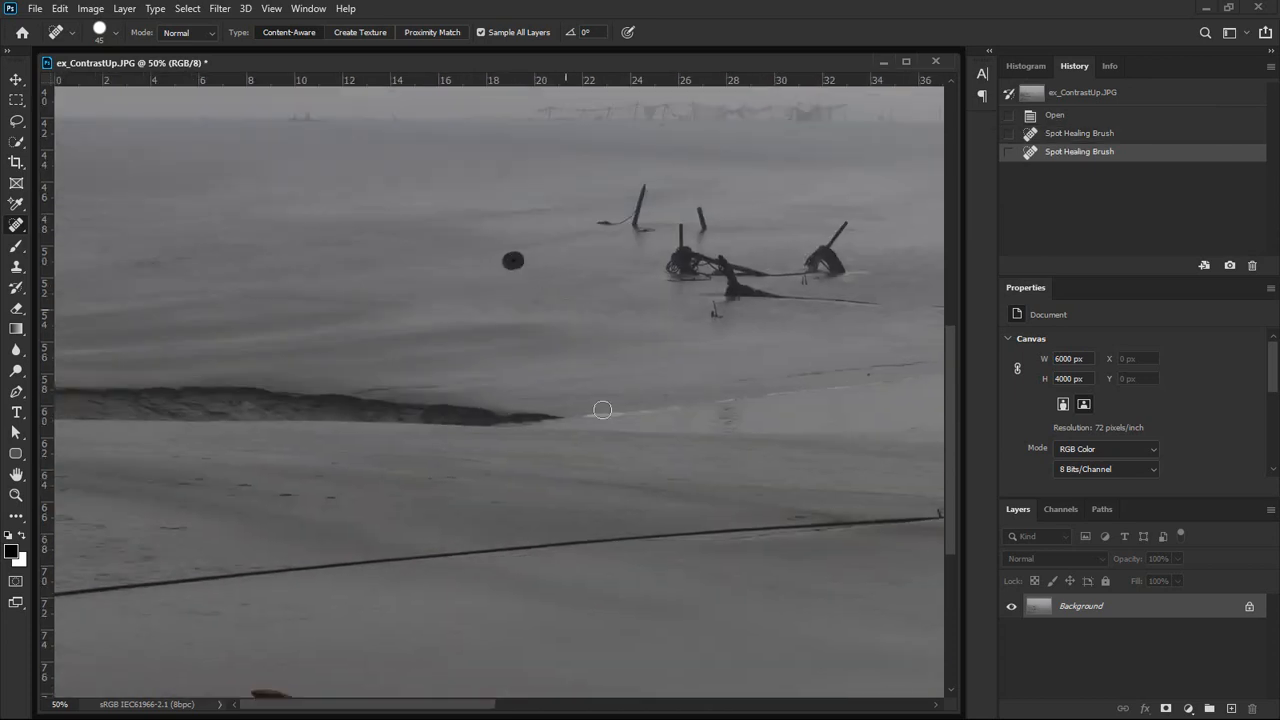
Enlarge the healing brush to 90 px and remove the brown driftwood in the lower-left foreground
mouse_move(543, 557)
mouse_down()
mouse_move(489, 443)
mouse_move(389, 437)
mouse_up()
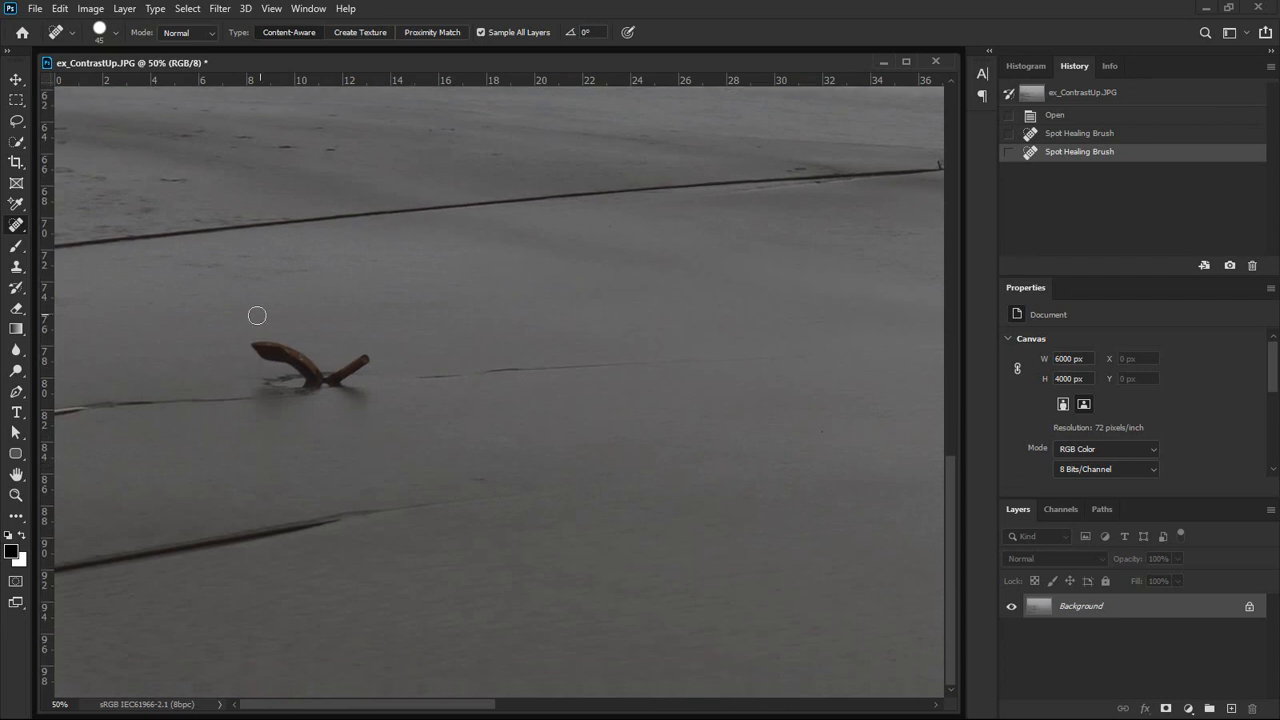
key(bracketright)
key(bracketright)
key(bracketright)
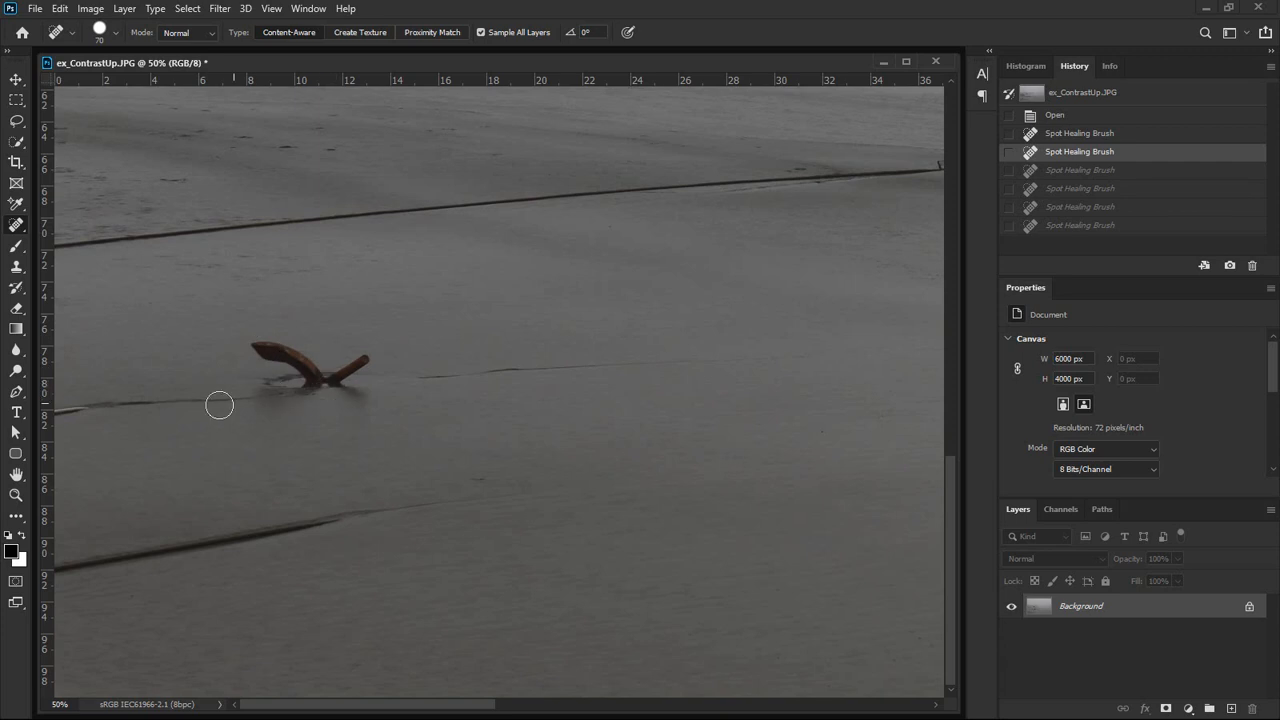
key(bracketright)
key(bracketright)
mouse_move(251, 351)
mouse_down()
mouse_move(301, 362)
mouse_move(317, 385)
mouse_move(357, 374)
mouse_move(250, 382)
mouse_move(354, 399)
mouse_move(283, 383)
mouse_move(35, 423)
mouse_move(201, 396)
mouse_move(361, 402)
mouse_move(375, 363)
mouse_move(311, 373)
mouse_move(255, 349)
mouse_move(306, 363)
mouse_up()
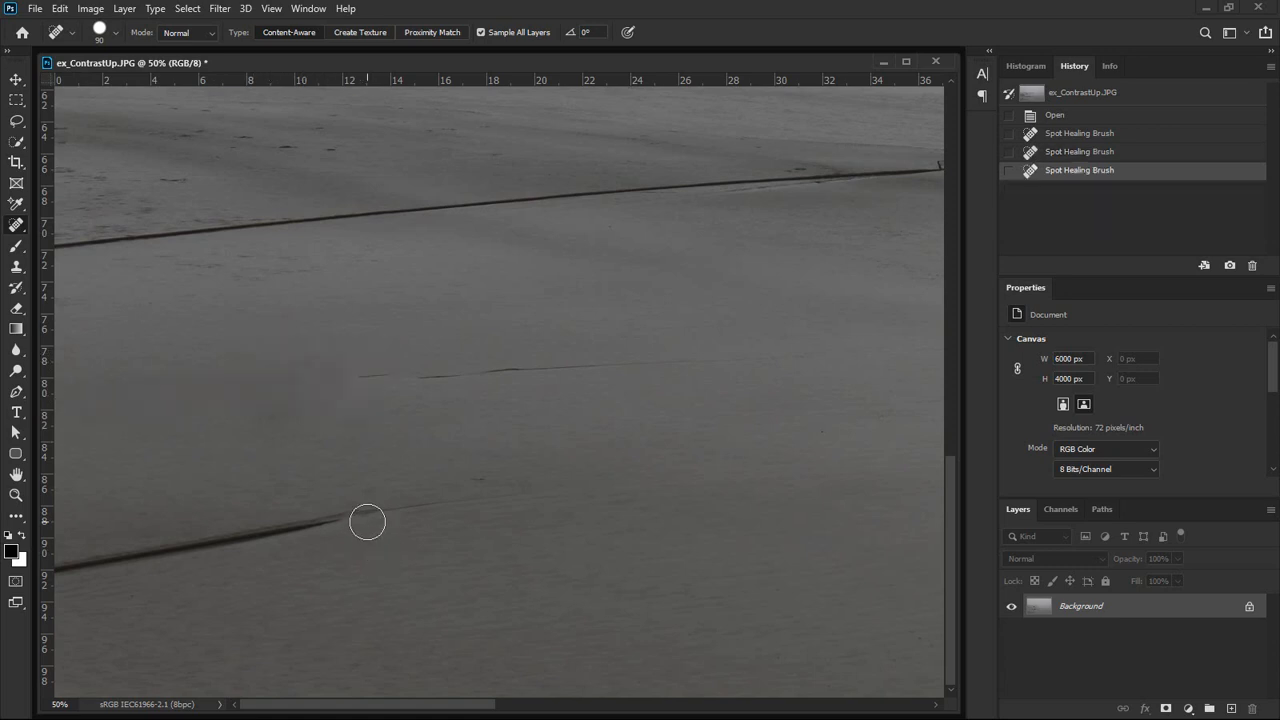
Reduce the healing brush to 45 px and clean up the leftover line end beside the removed foreground driftwood
key(bracketleft)
key(bracketleft)
key(bracketleft)
key(bracketleft)
key(bracketleft)
drag(388, 374, 352, 381)
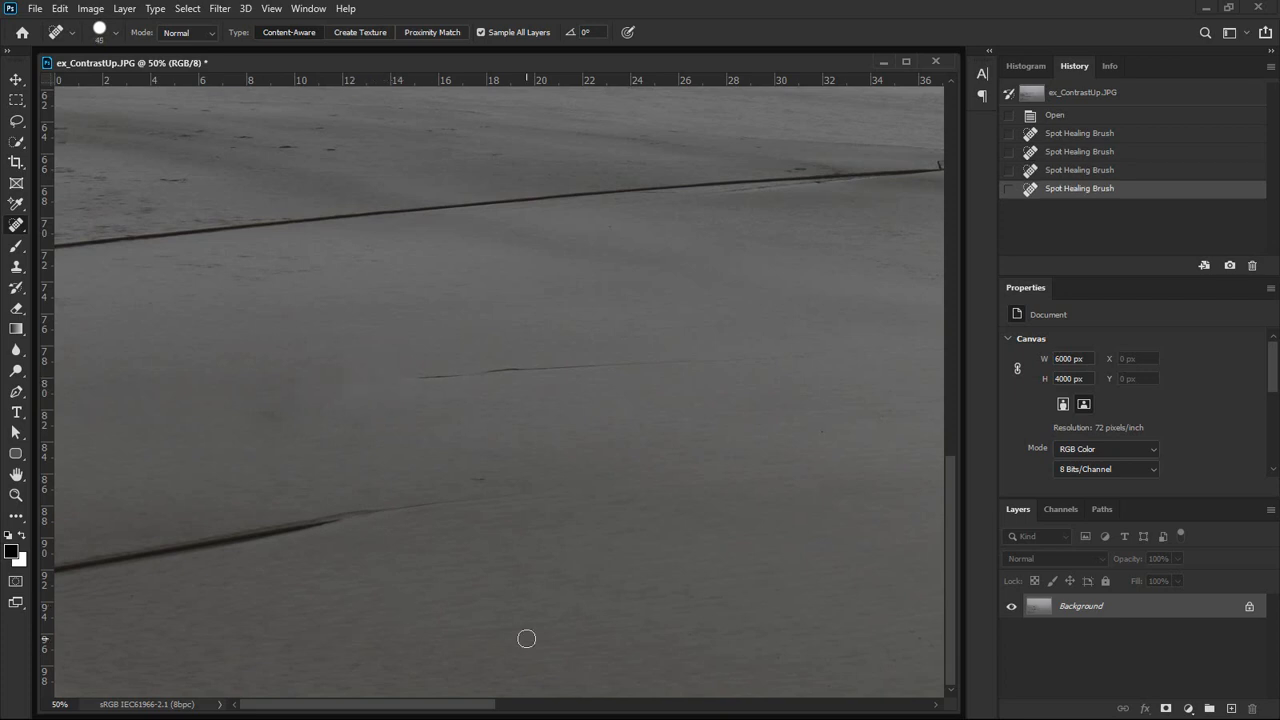
Compare the whole seascape before and after healing by switching twice between the original snapshot and the latest Spot Healing Brush state
key(ctrl+0)
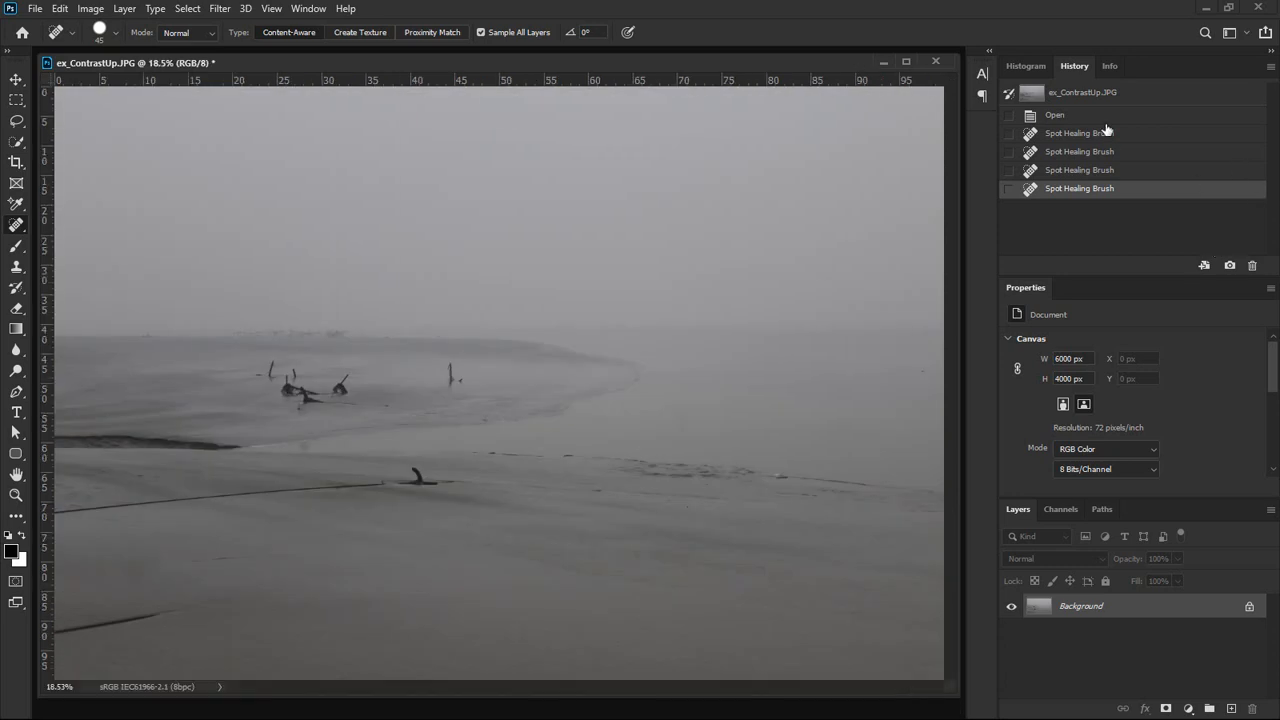
click(1138, 97)
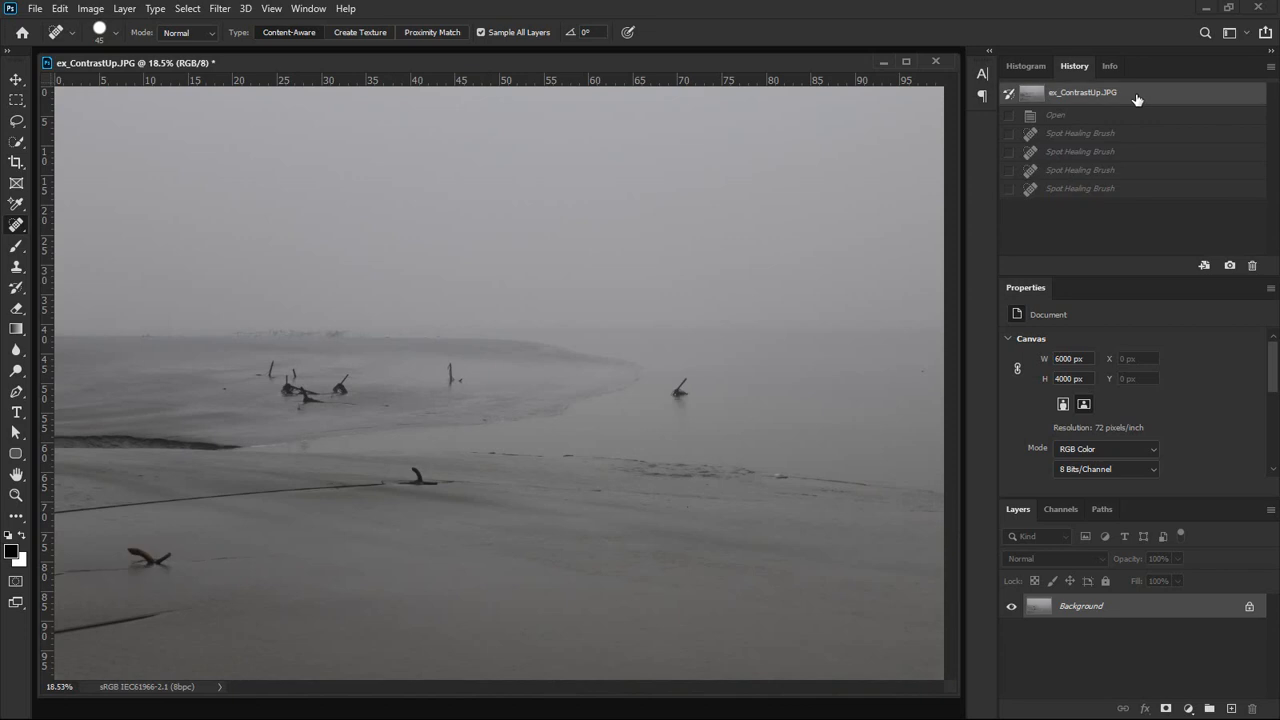
click(1148, 190)
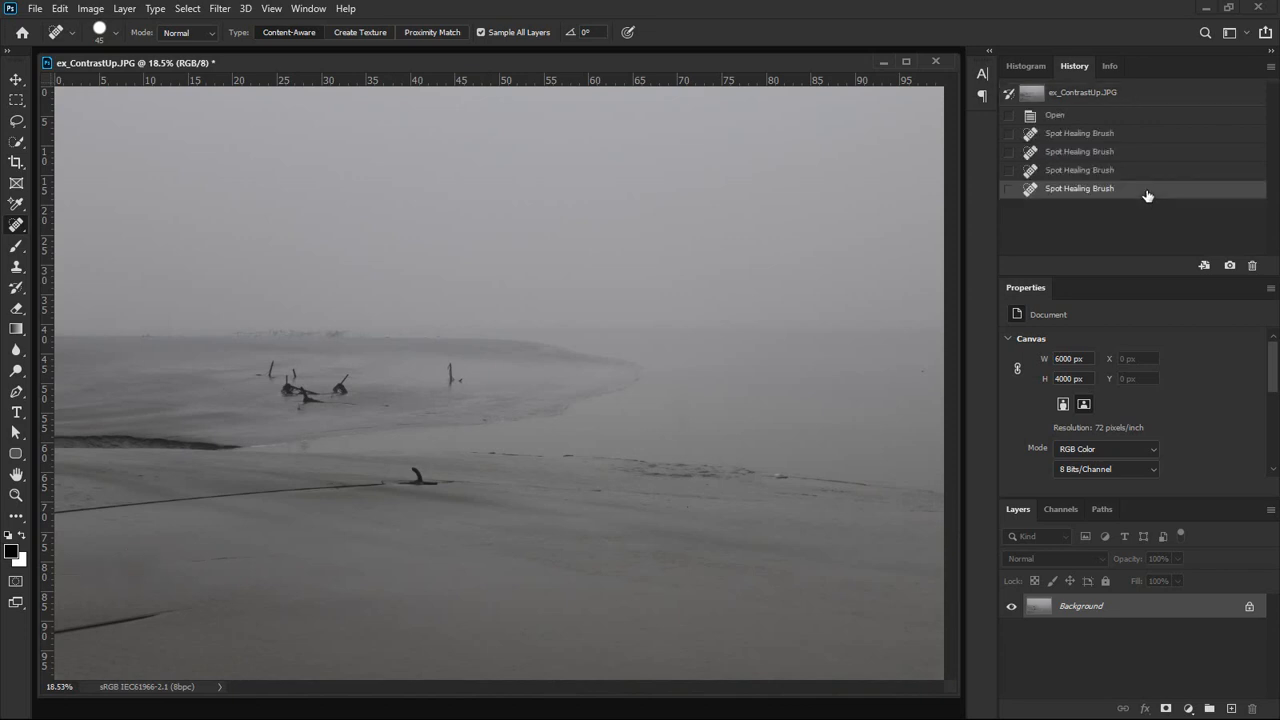
click(1142, 96)
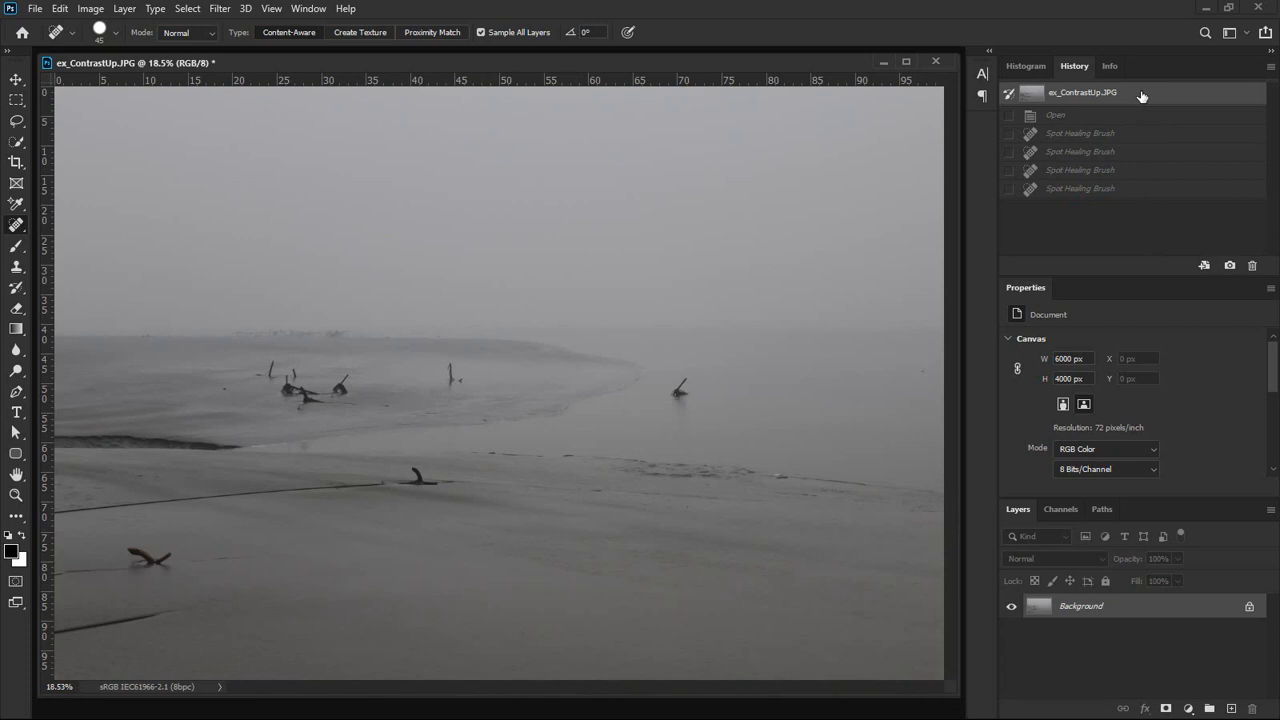
click(1138, 190)
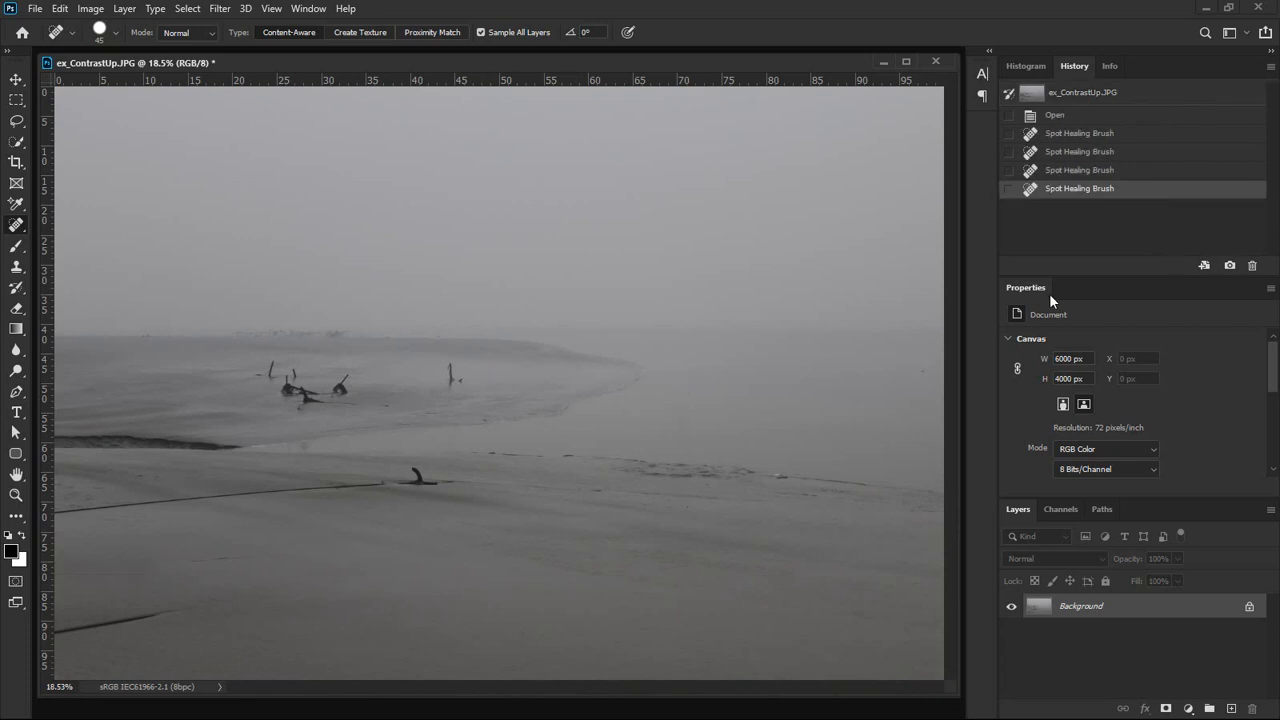